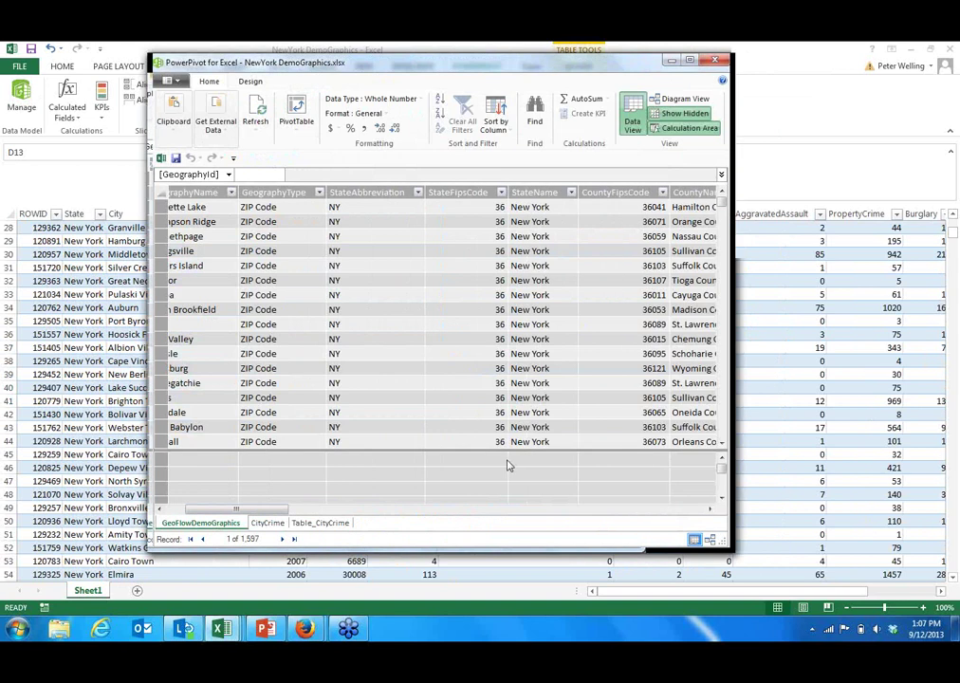
- Display the data model's tables in Diagram View and return to the worksheet
drag(188, 510, 172, 504)
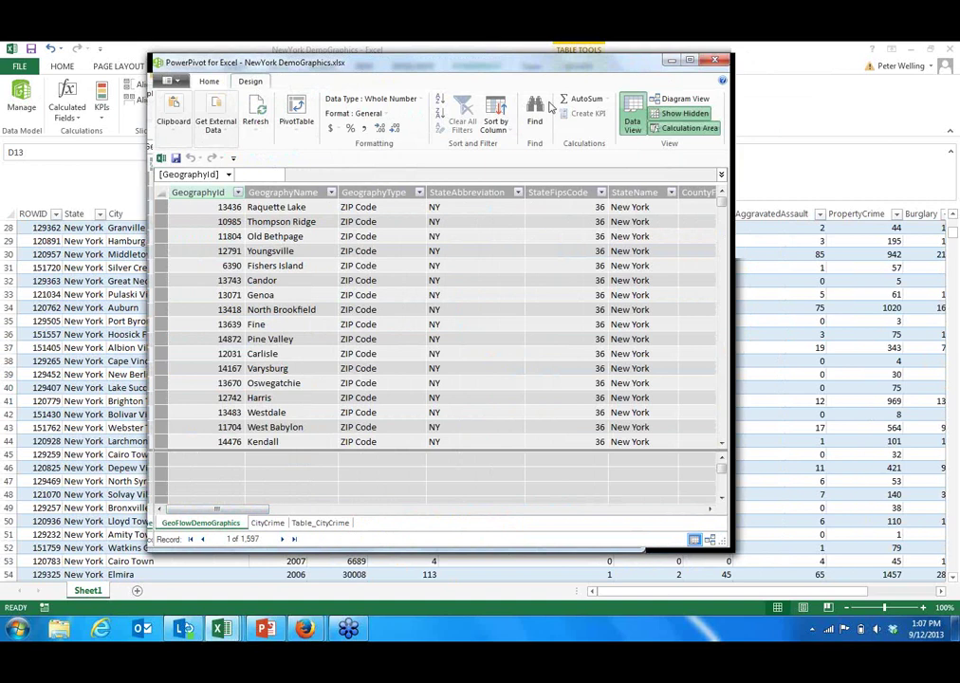
click(663, 100)
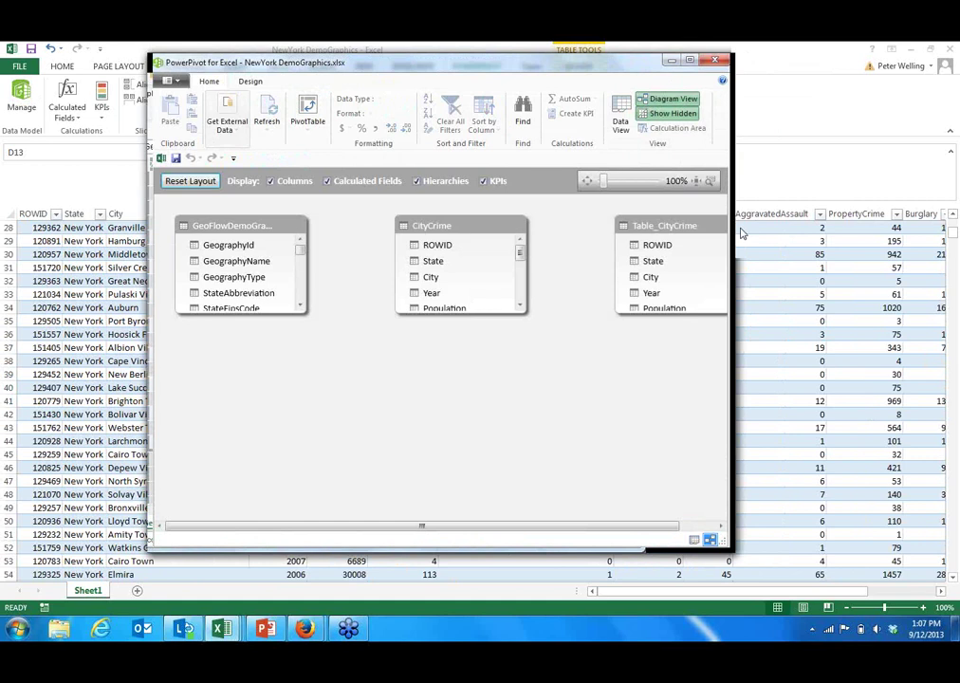
click(113, 360)
- Launch Power Map from the workbook and create a new tour
click(238, 66)
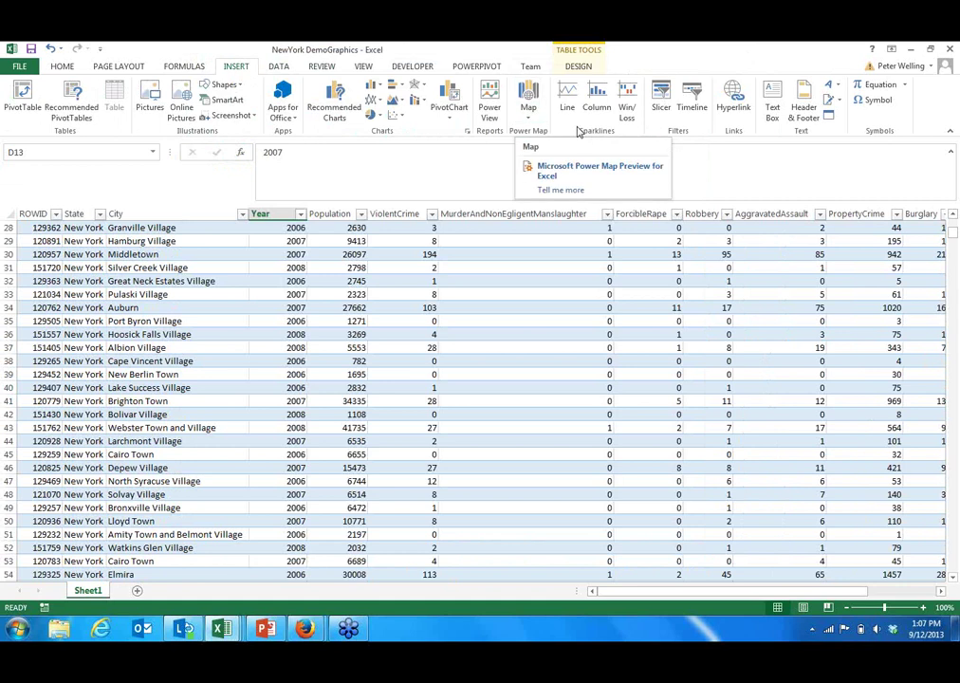
click(530, 112)
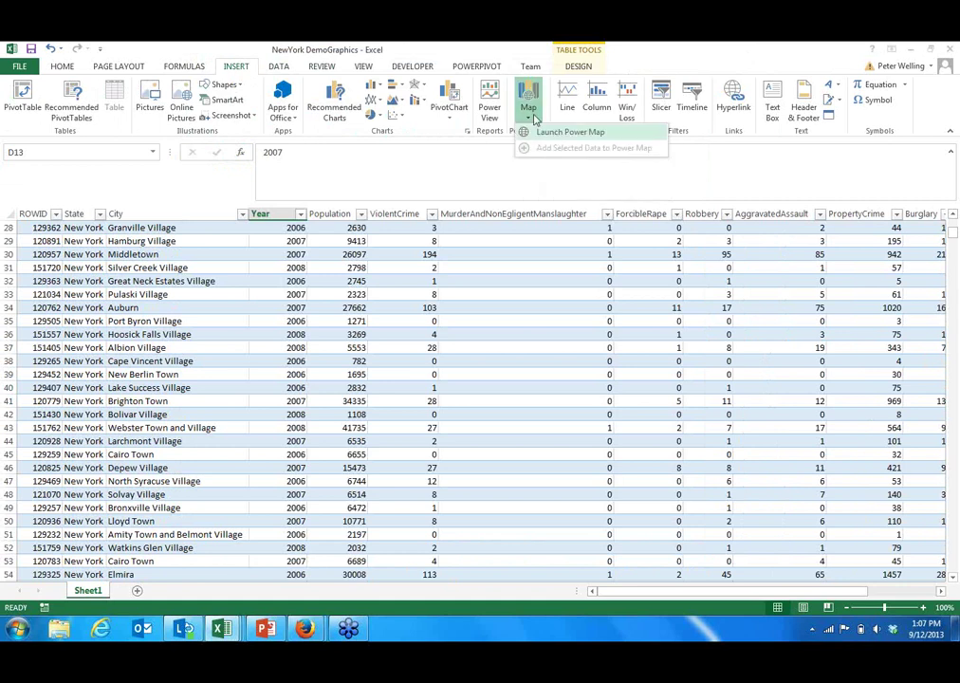
click(560, 132)
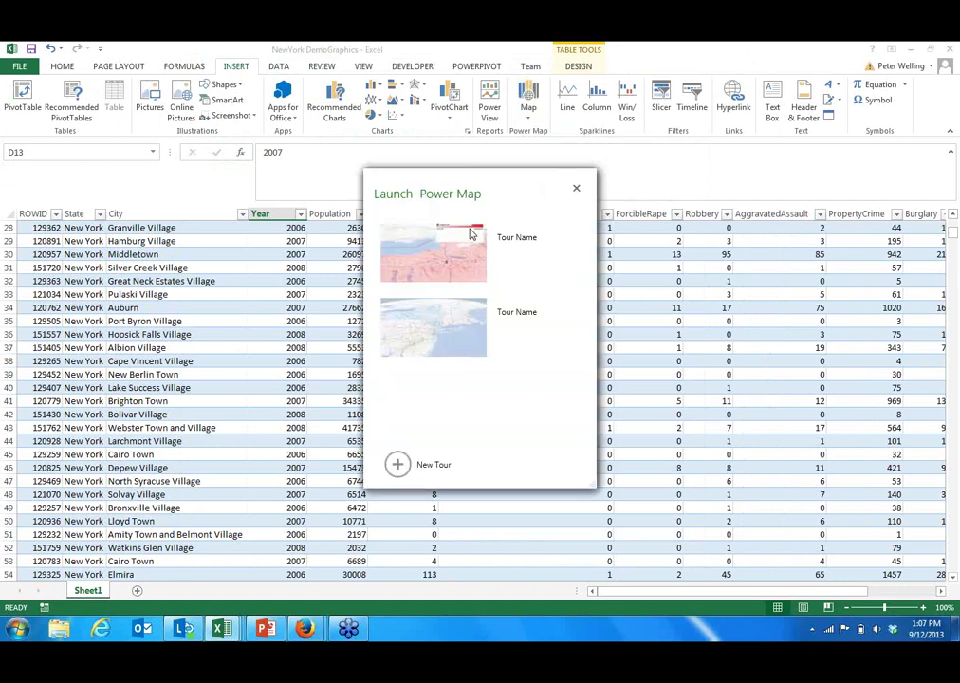
click(399, 465)
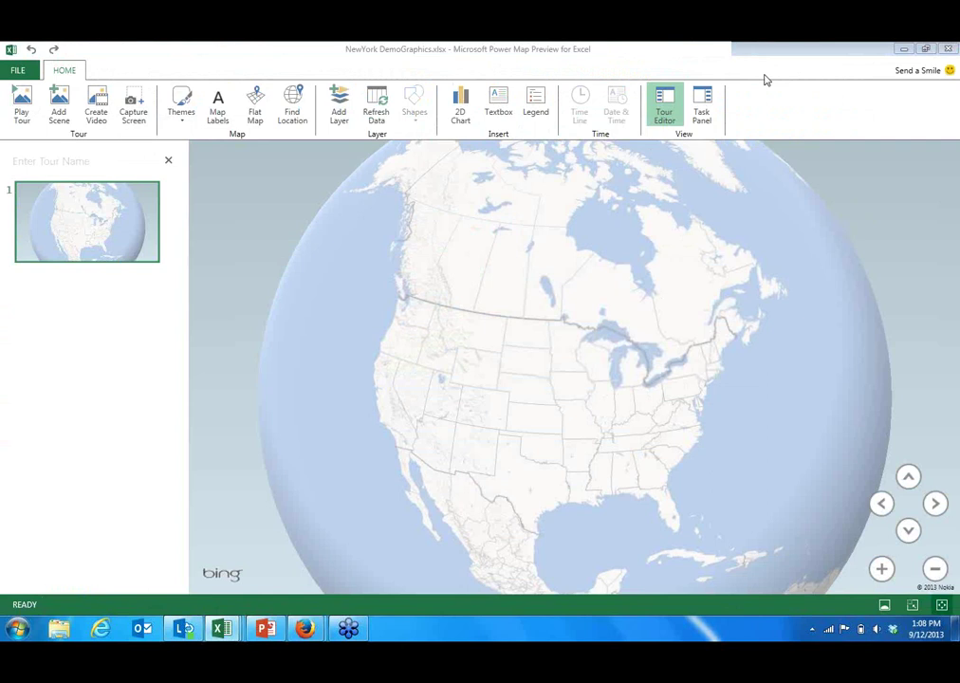
- Show the layer's task pane and map Layer 1 by GeographyId at the Zip level
click(697, 112)
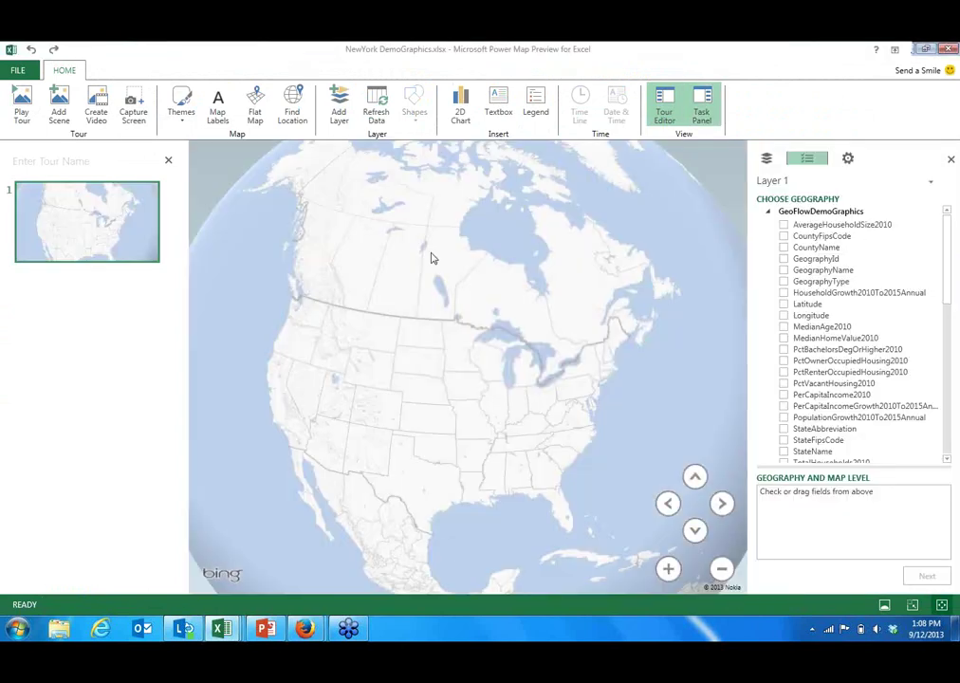
drag(434, 241, 479, 298)
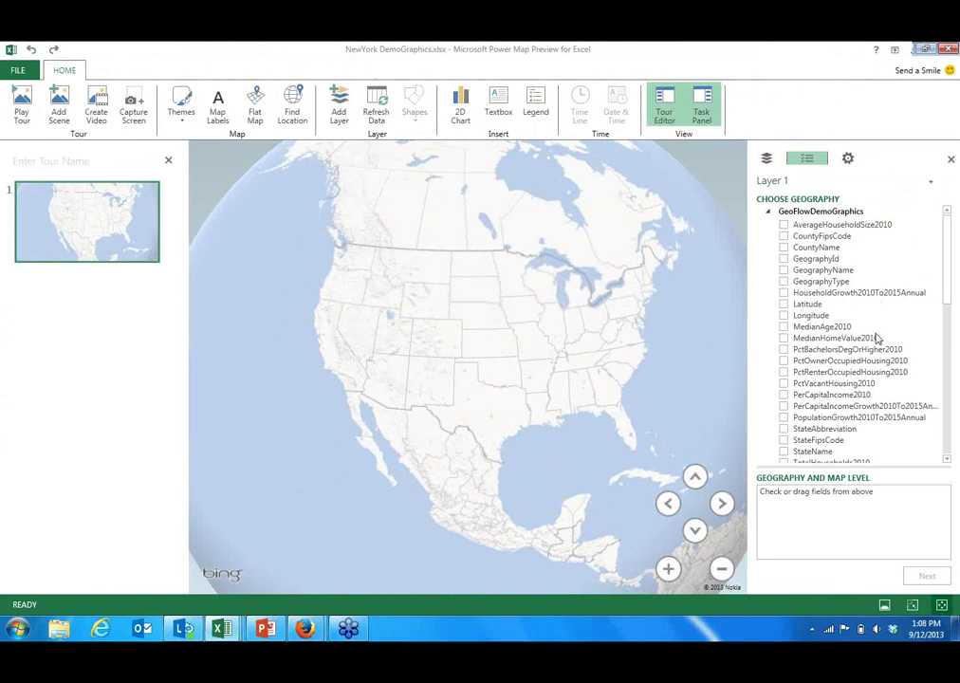
mouse_move(950, 302)
mouse_down()
mouse_move(950, 311)
mouse_move(950, 293)
mouse_up()
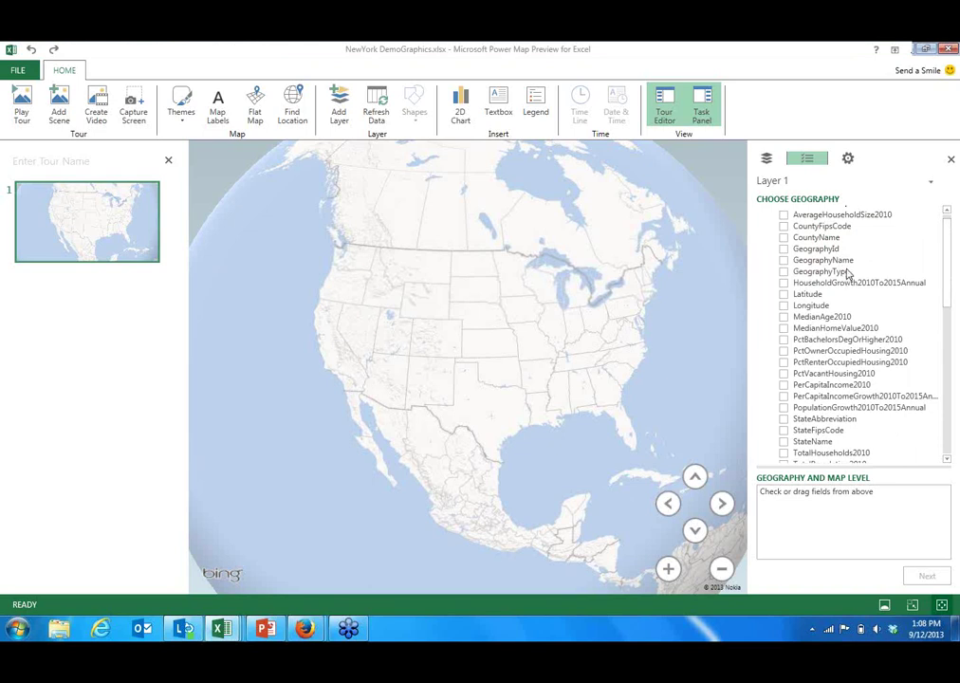
click(785, 250)
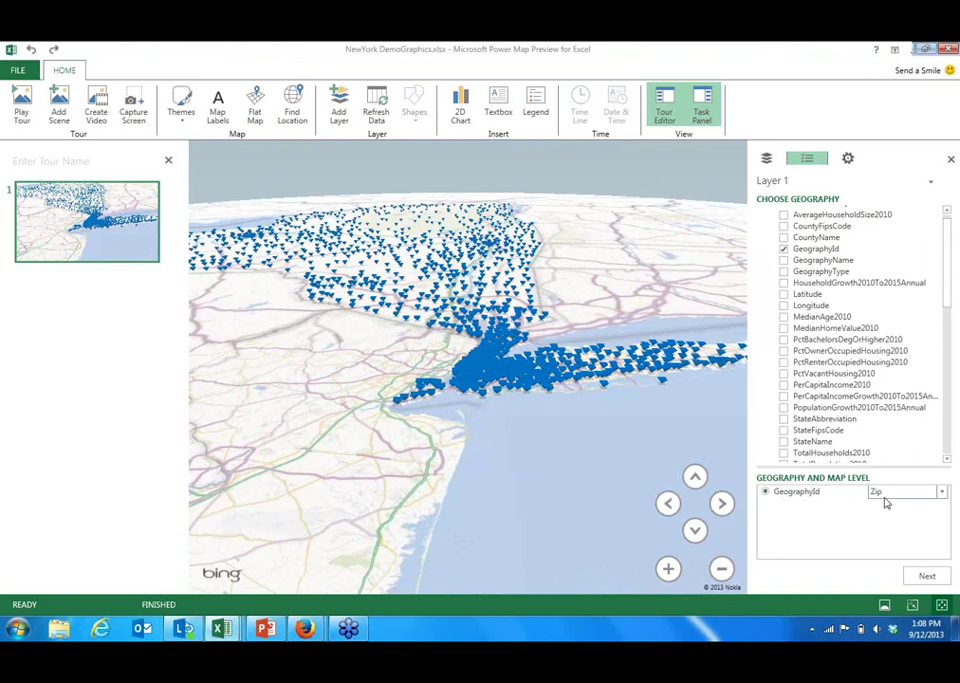
click(942, 495)
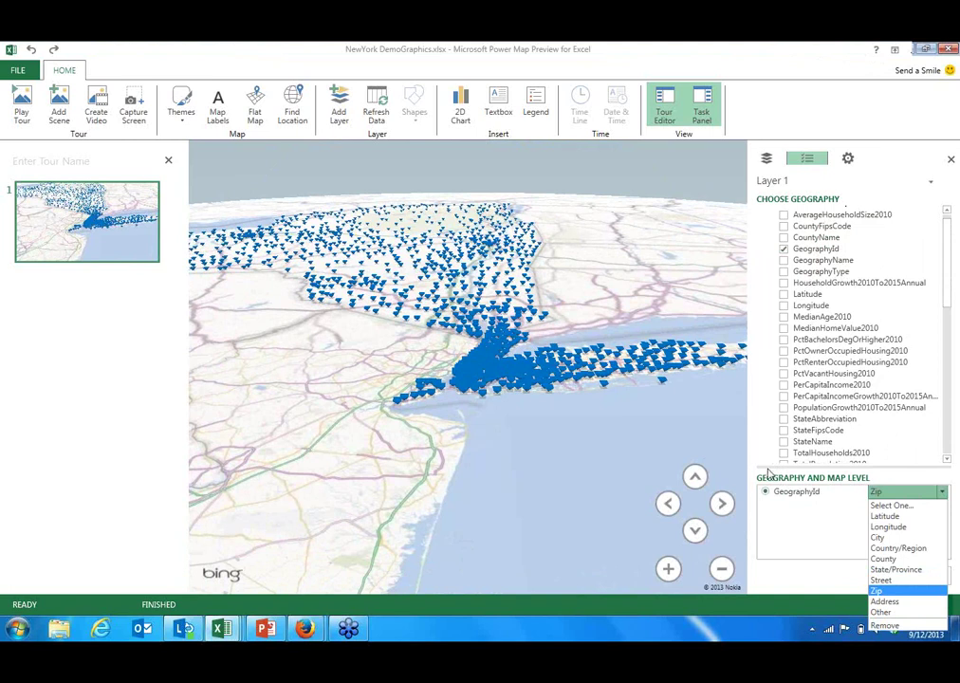
click(764, 384)
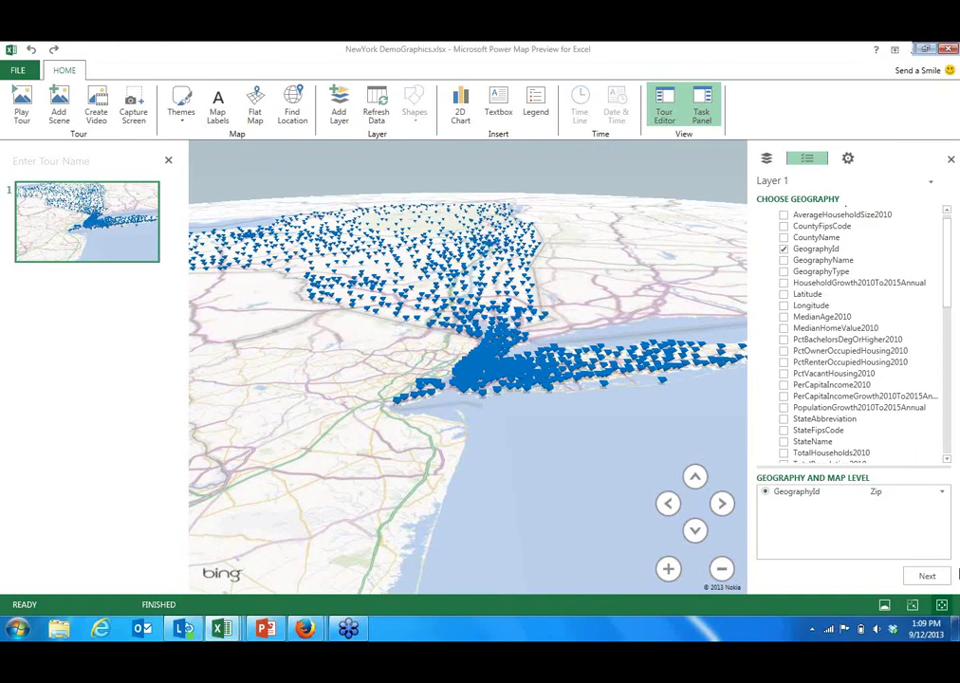
click(927, 576)
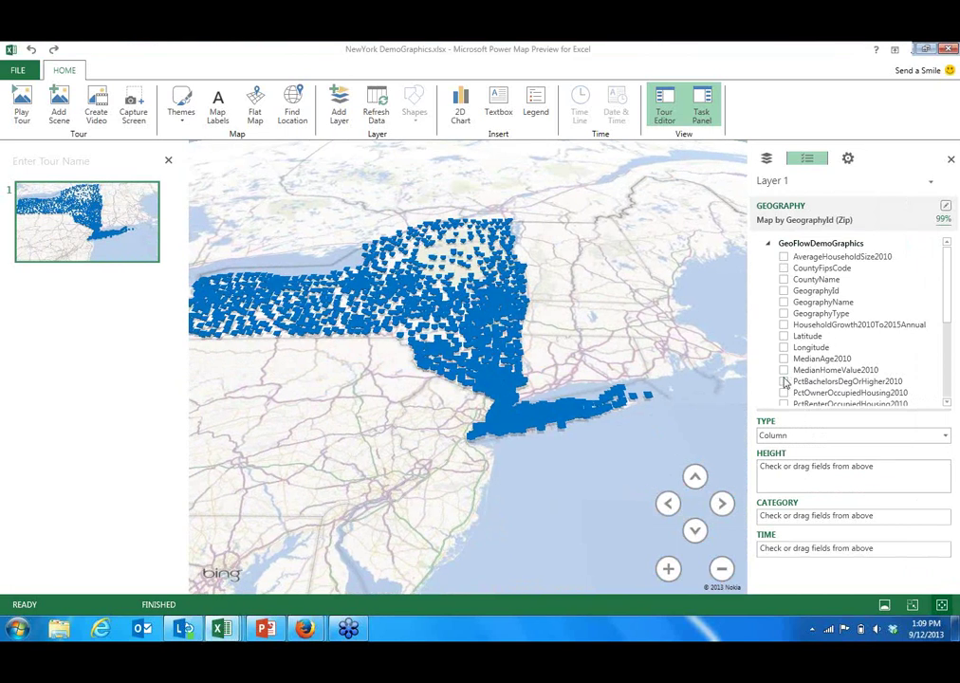
- Add TotalPopulation2010 as the column height of Layer 1
drag(944, 310, 957, 377)
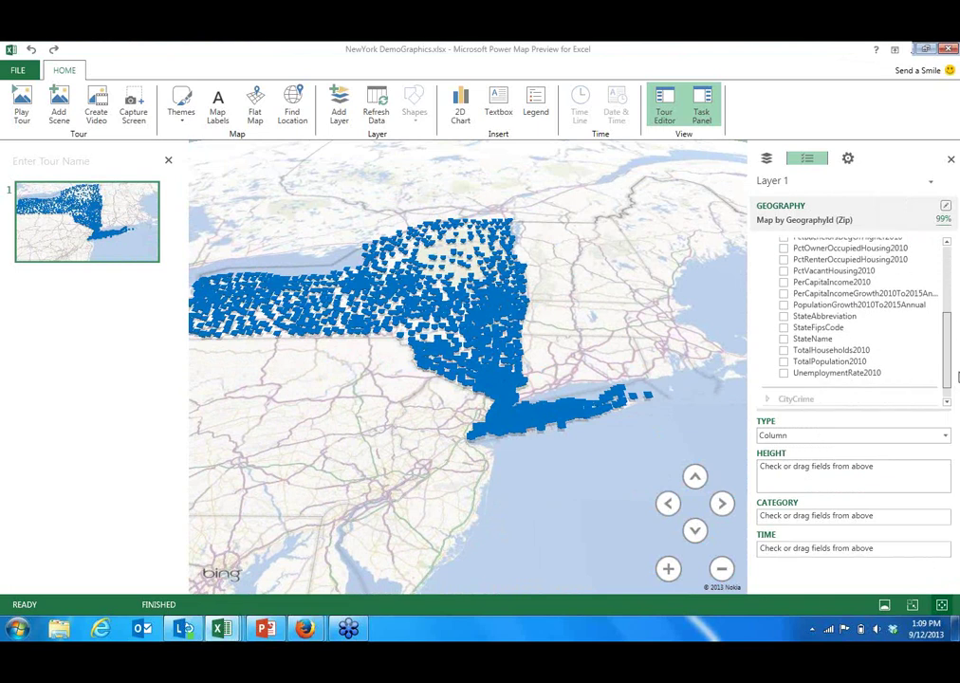
click(784, 362)
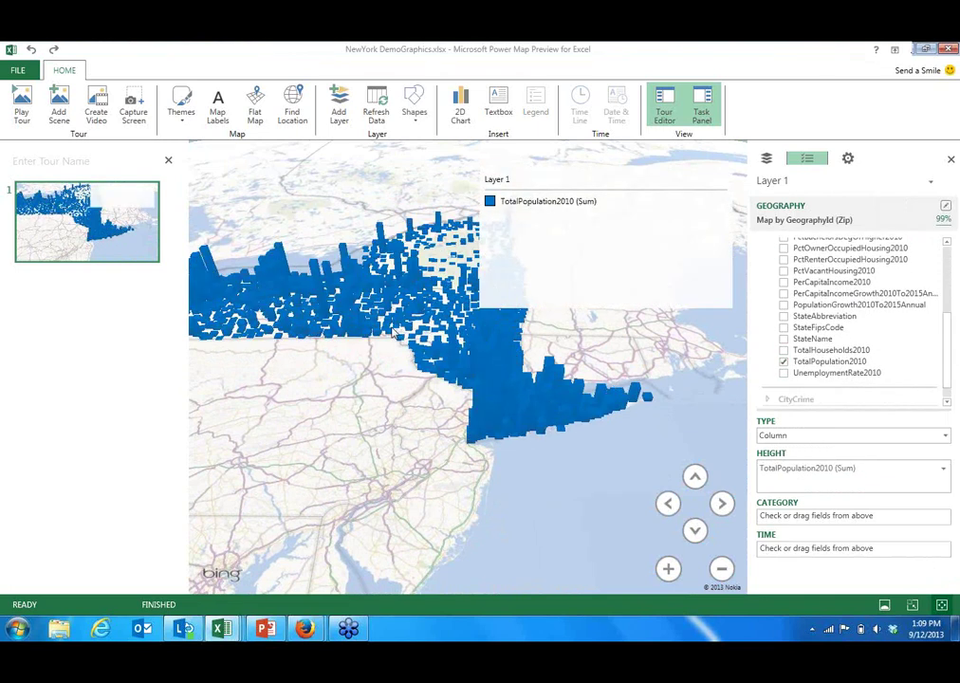
scroll(389, 441, up, 3)
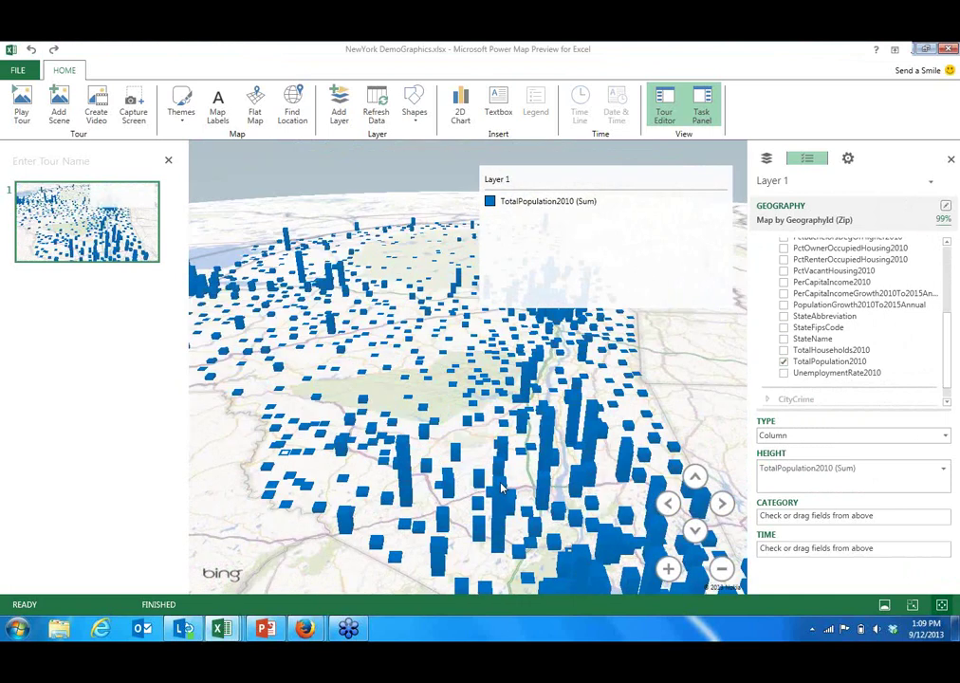
scroll(395, 382, down, 2)
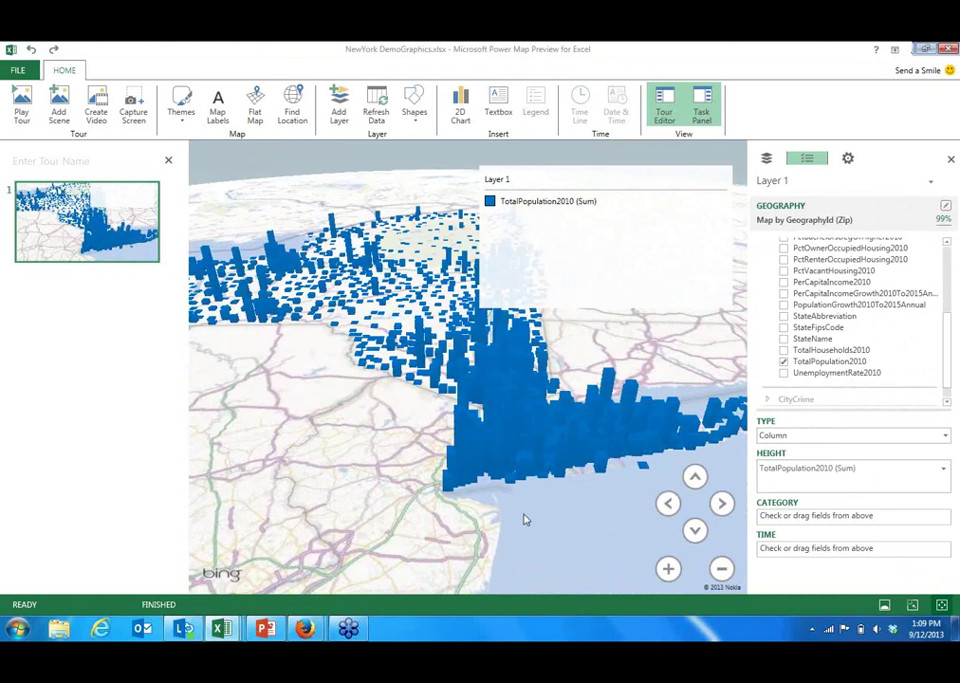
- Change the visualization type of Layer 1 to Region
click(946, 437)
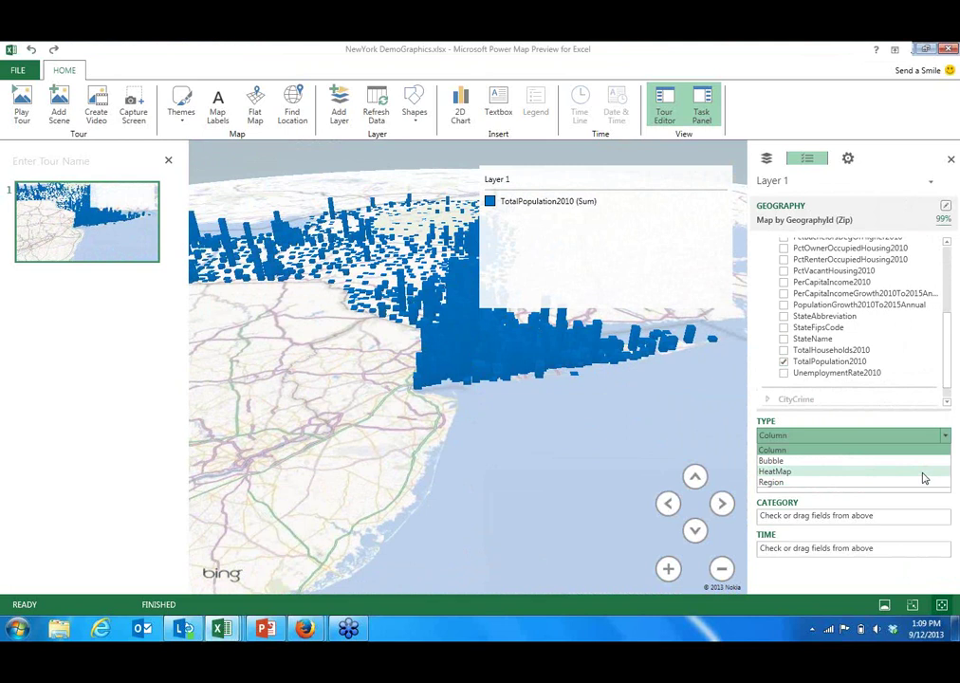
click(829, 480)
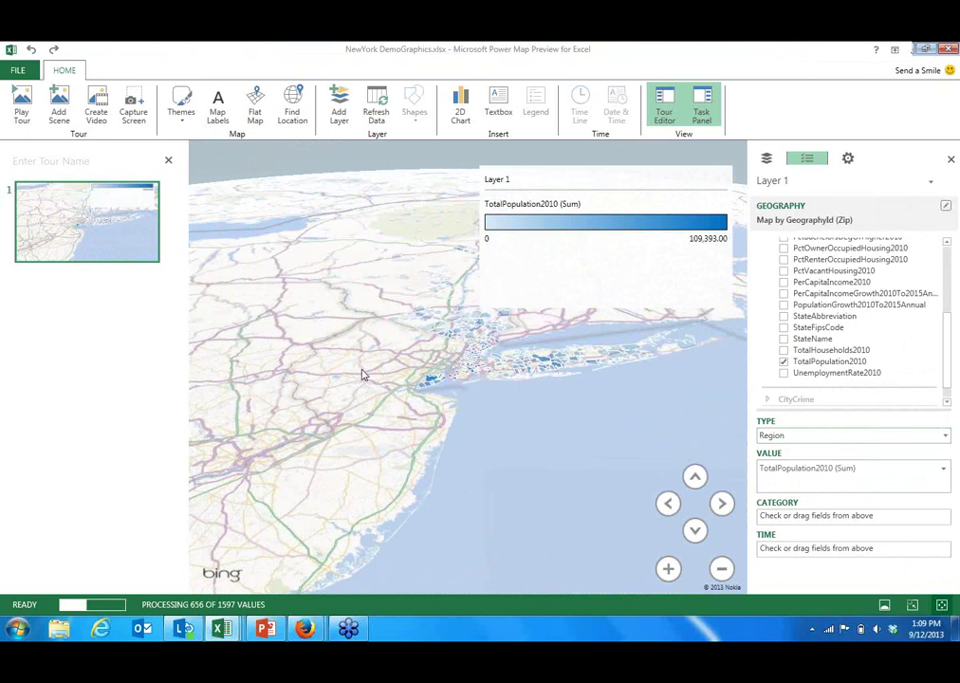
scroll(407, 324, up, 3)
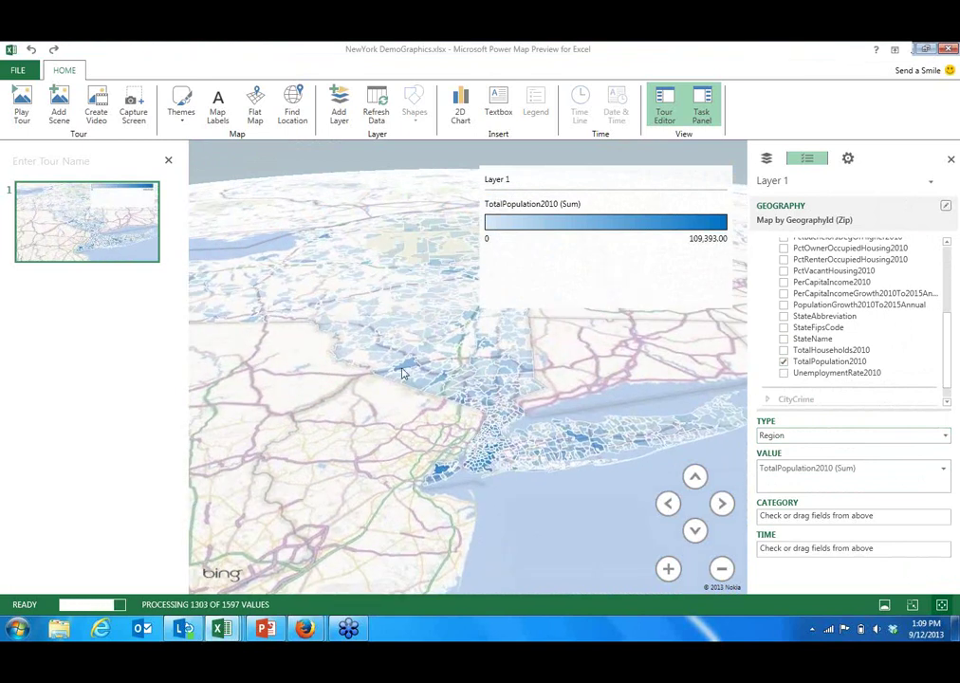
scroll(482, 429, up, 2)
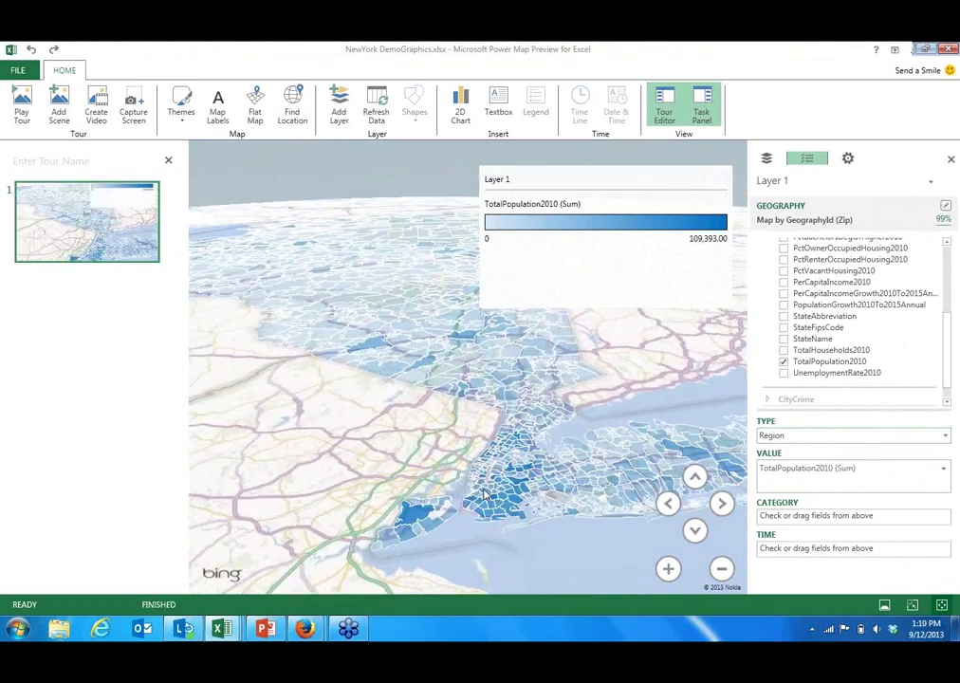
- Examine the population shading of the zip code regions across New York State and around New York City
scroll(508, 533, down, 2)
drag(508, 533, 471, 393)
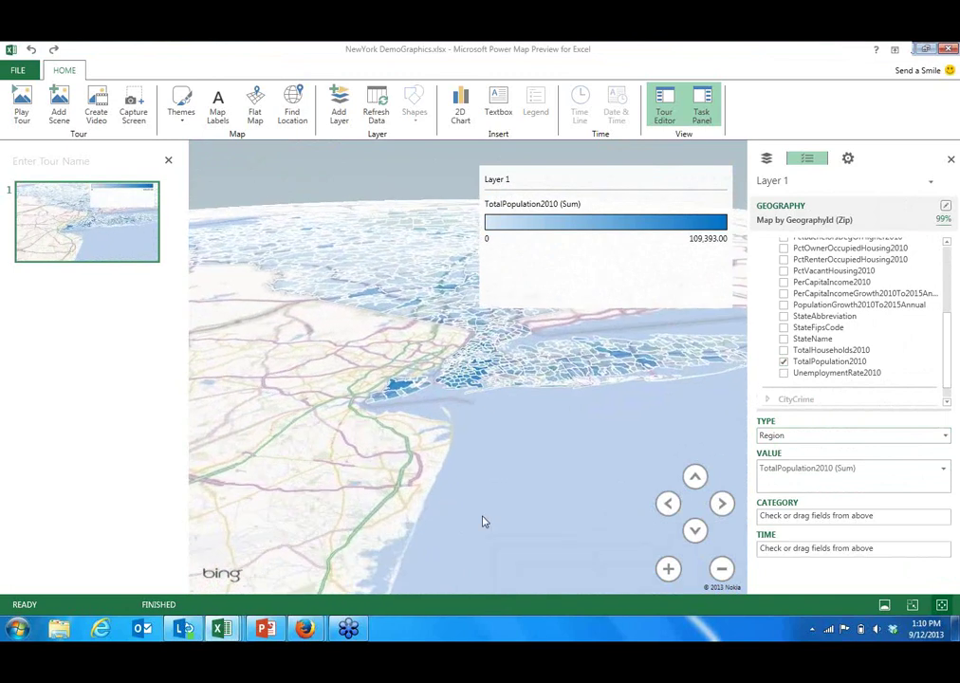
scroll(491, 508, up, 3)
drag(506, 482, 593, 575)
scroll(593, 575, up, 3)
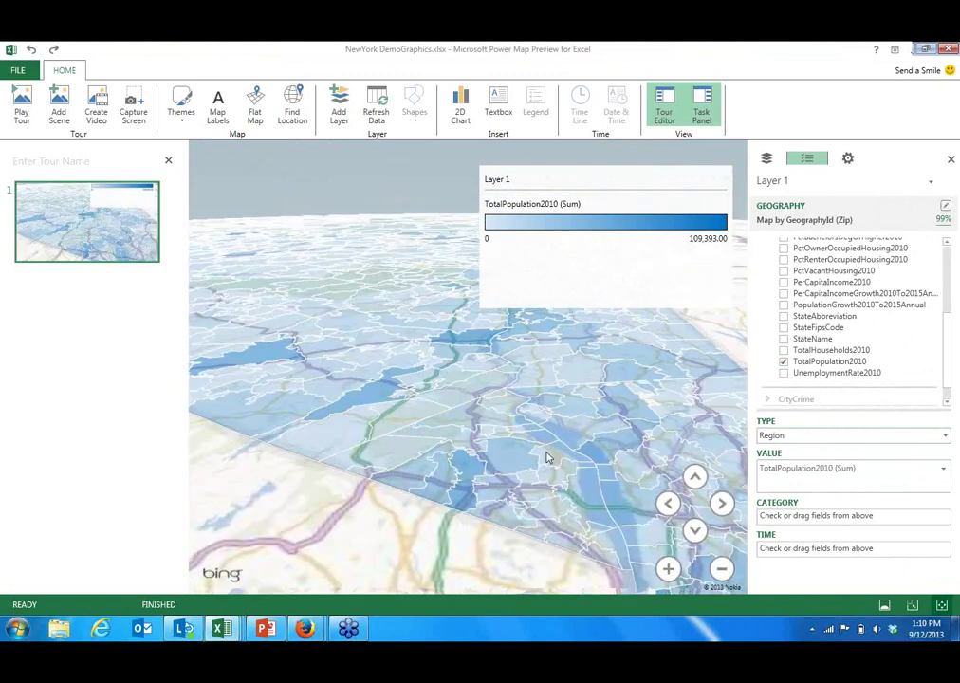
mouse_move(430, 442)
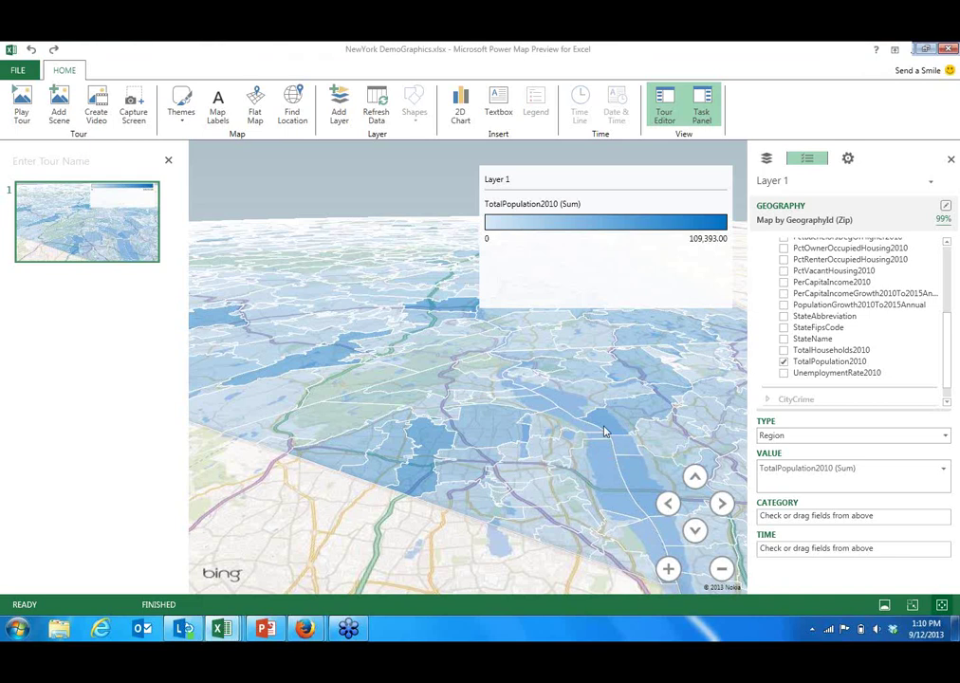
mouse_move(604, 432)
scroll(550, 499, down, 5)
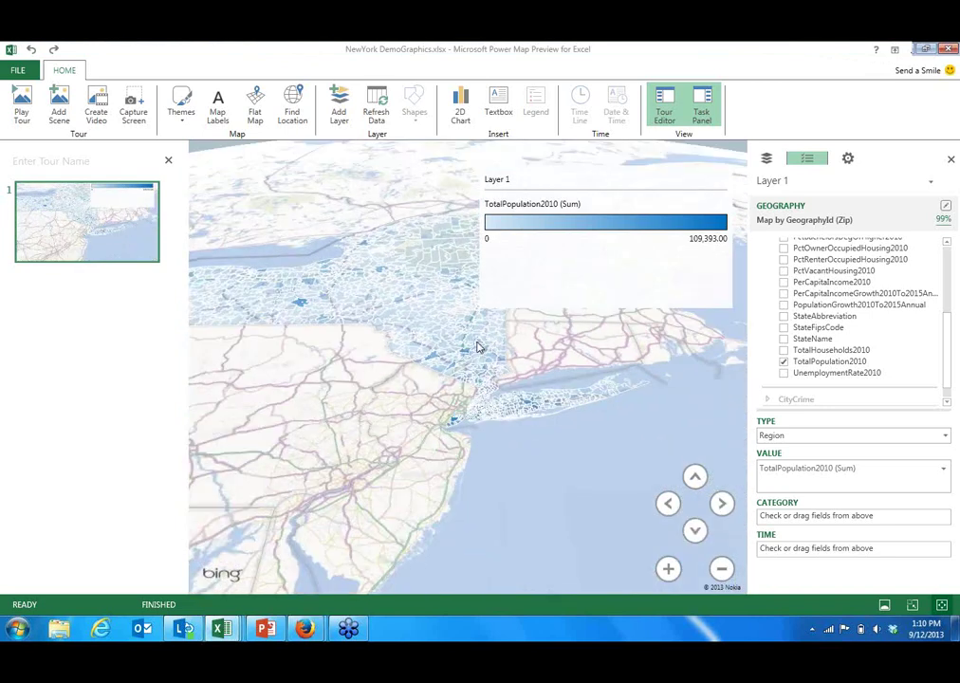
scroll(417, 440, up, 2)
drag(363, 401, 505, 378)
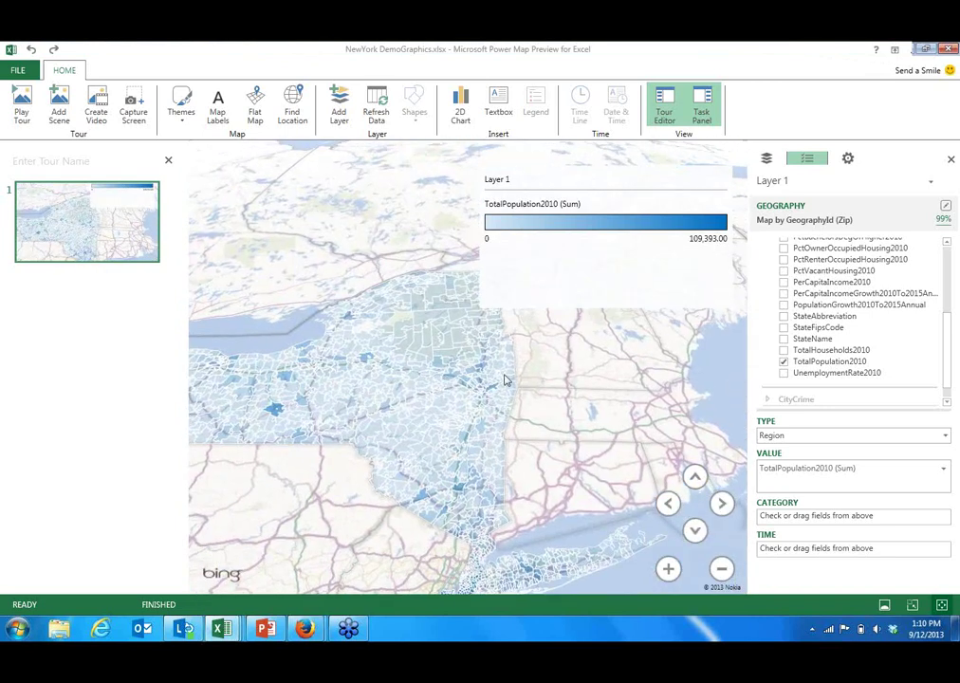
- Remove the Layer 1 legend from the map
click(637, 178)
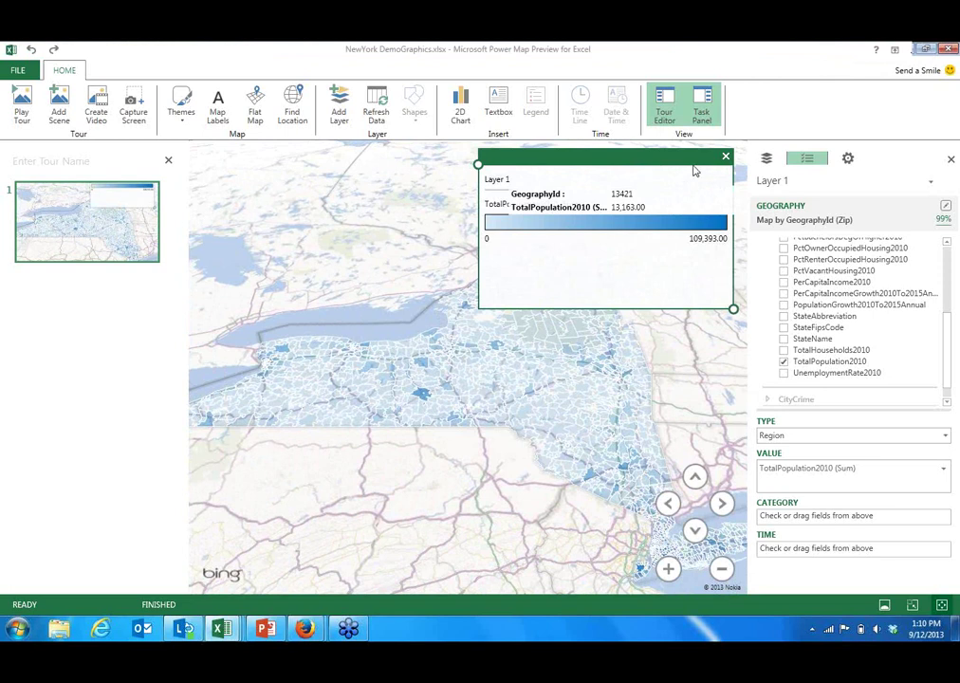
click(726, 159)
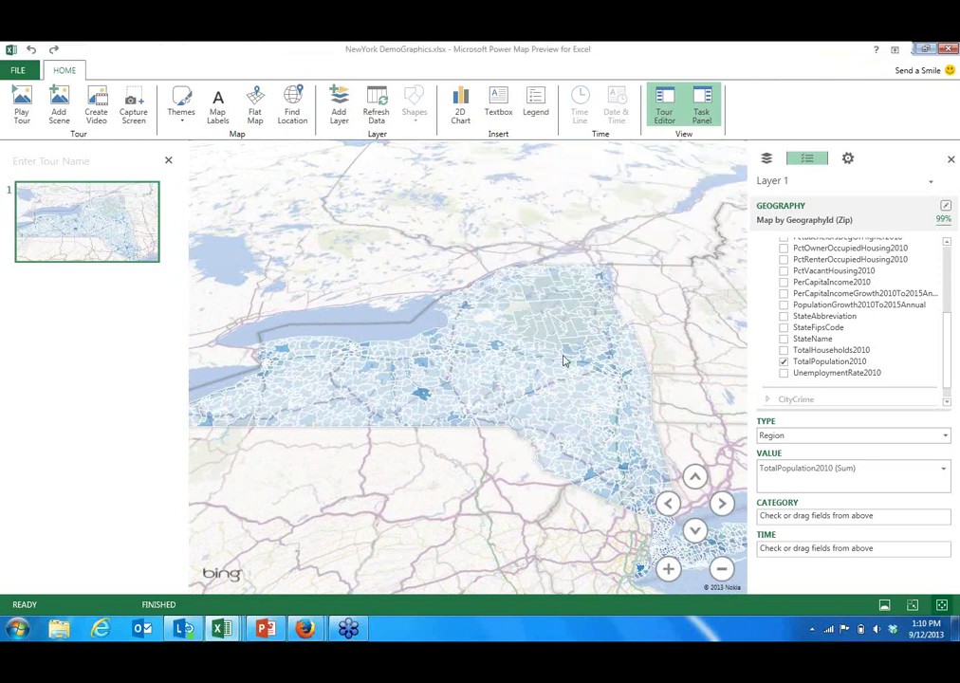
- Inspect the population shading of the zip code regions in New York City and on Long Island
drag(505, 312, 313, 204)
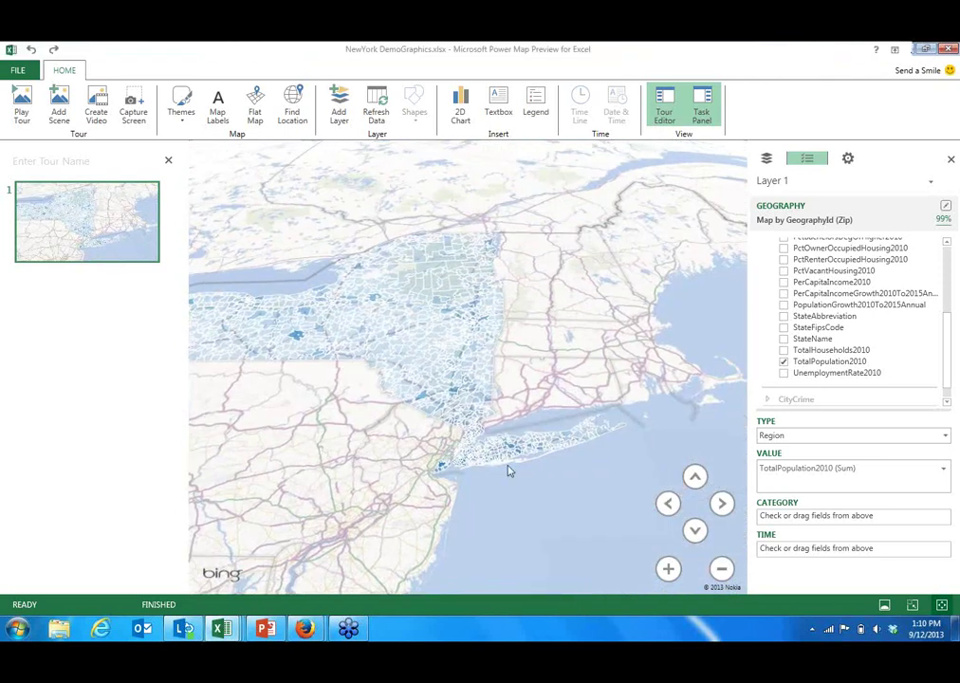
scroll(508, 472, up, 3)
scroll(342, 510, up, 3)
drag(341, 509, 579, 403)
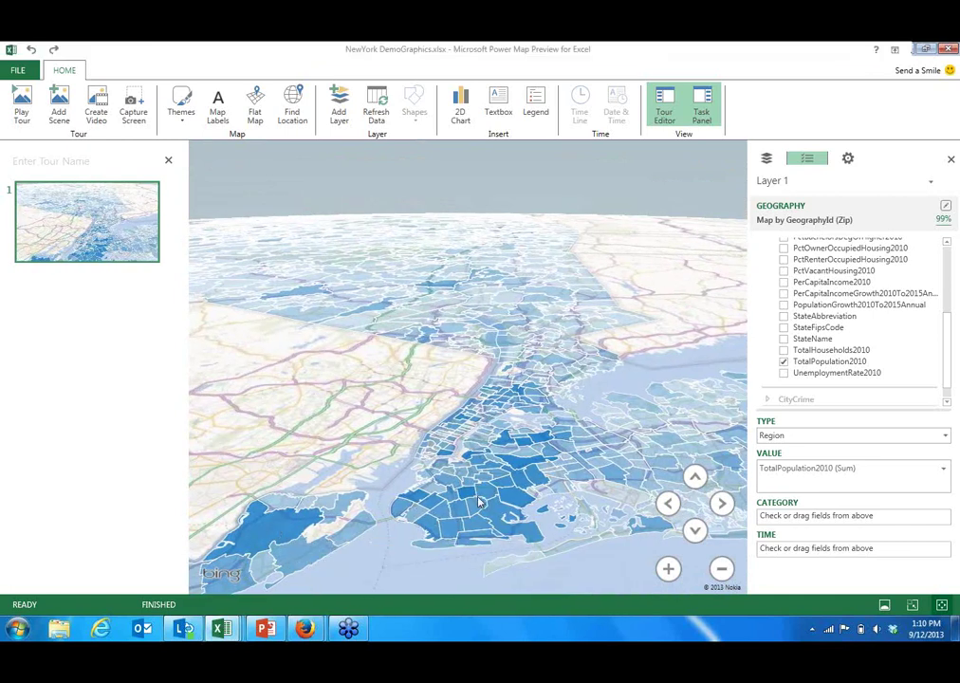
drag(654, 408, 491, 444)
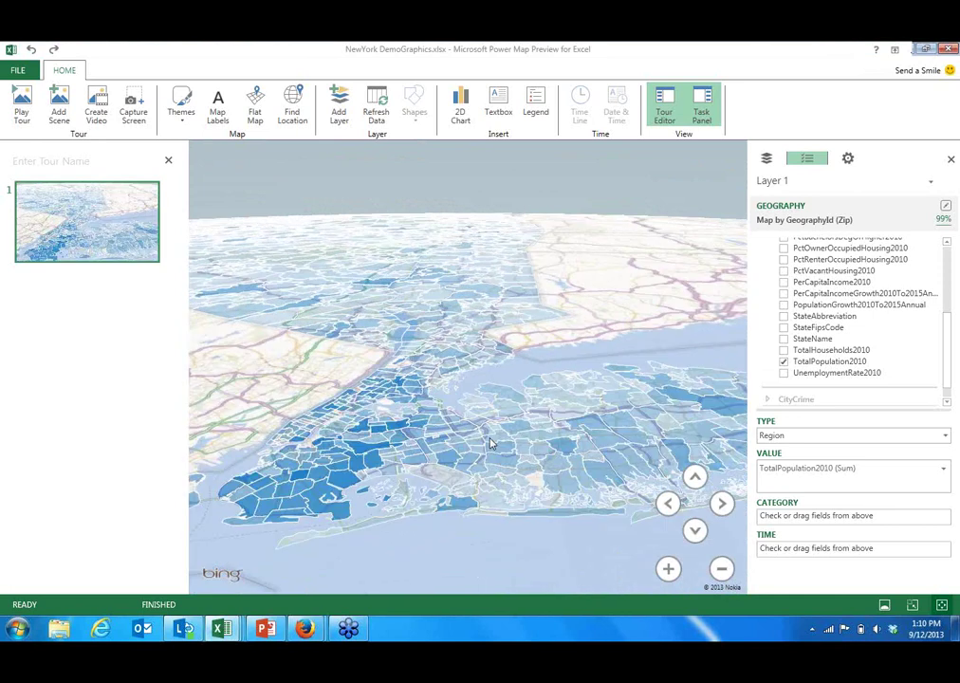
scroll(443, 423, down, 5)
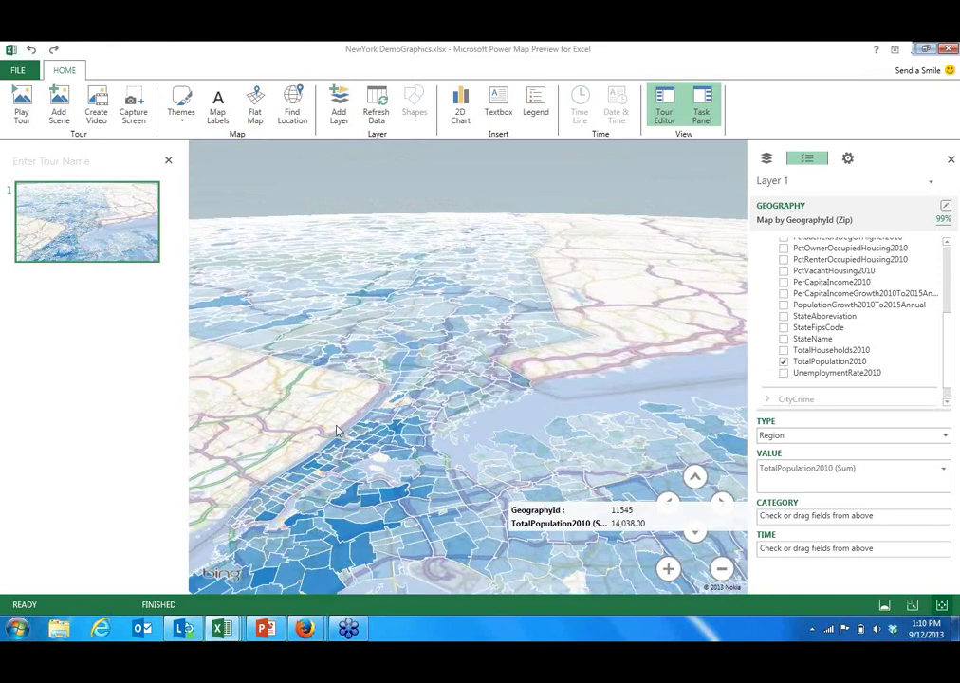
scroll(443, 424, down, 6)
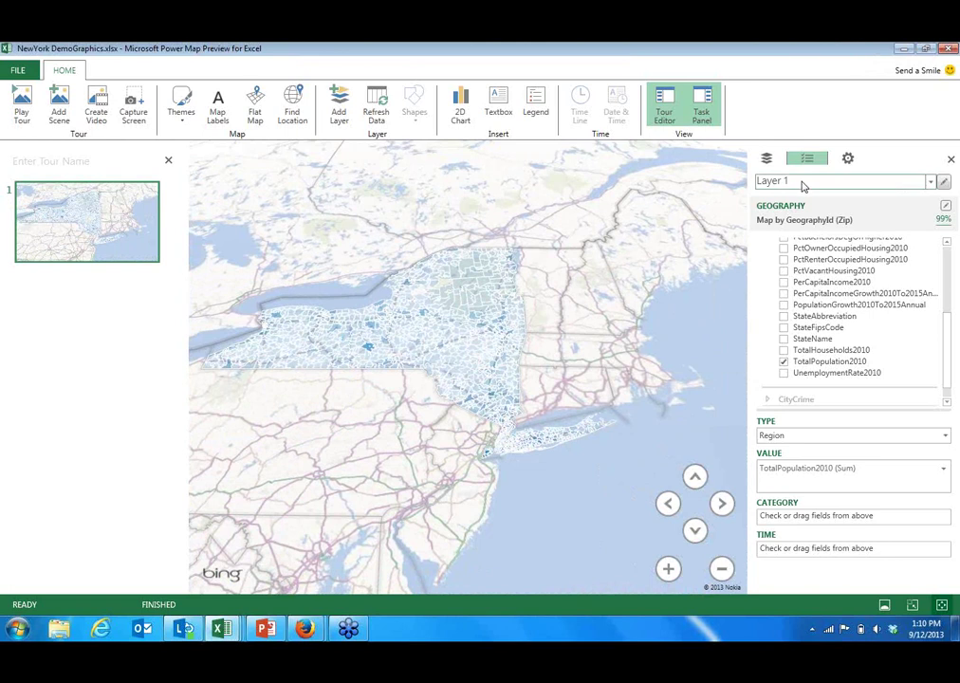
- Rename Layer 1 as Total Population
click(803, 187)
click(805, 188)
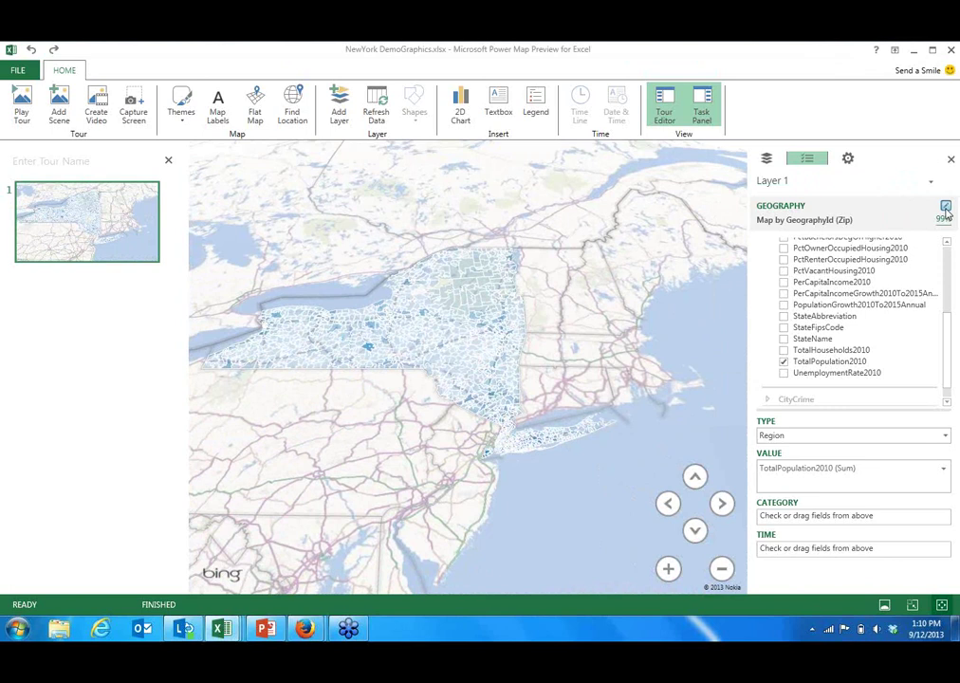
click(947, 206)
click(944, 182)
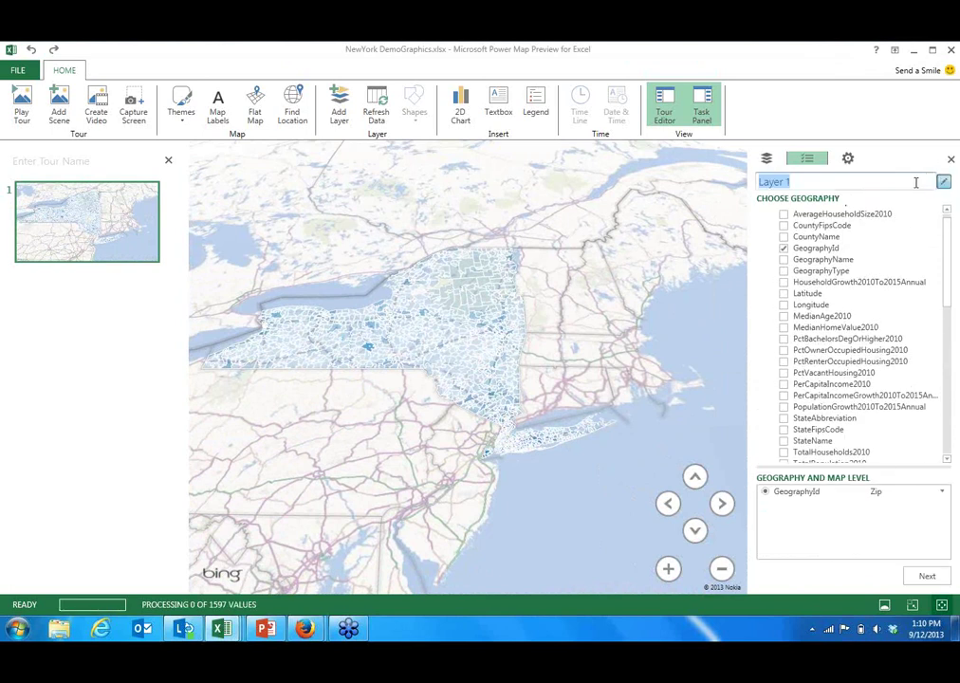
text(JTO)
text(al Population)
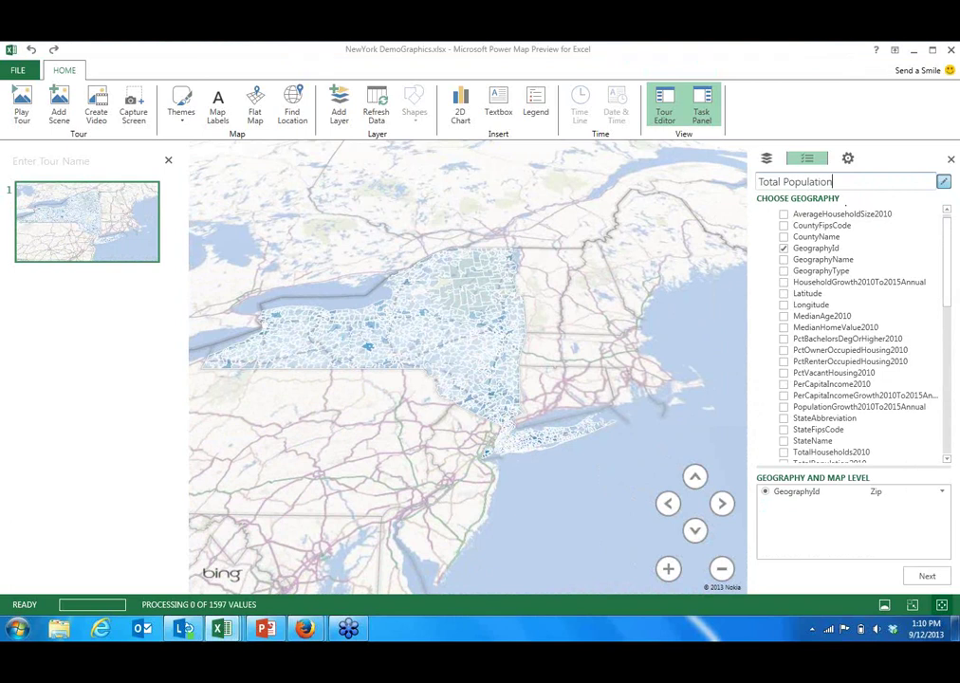
- Add a second layer and set its geography to the City and State fields of the CityCrime table
click(768, 159)
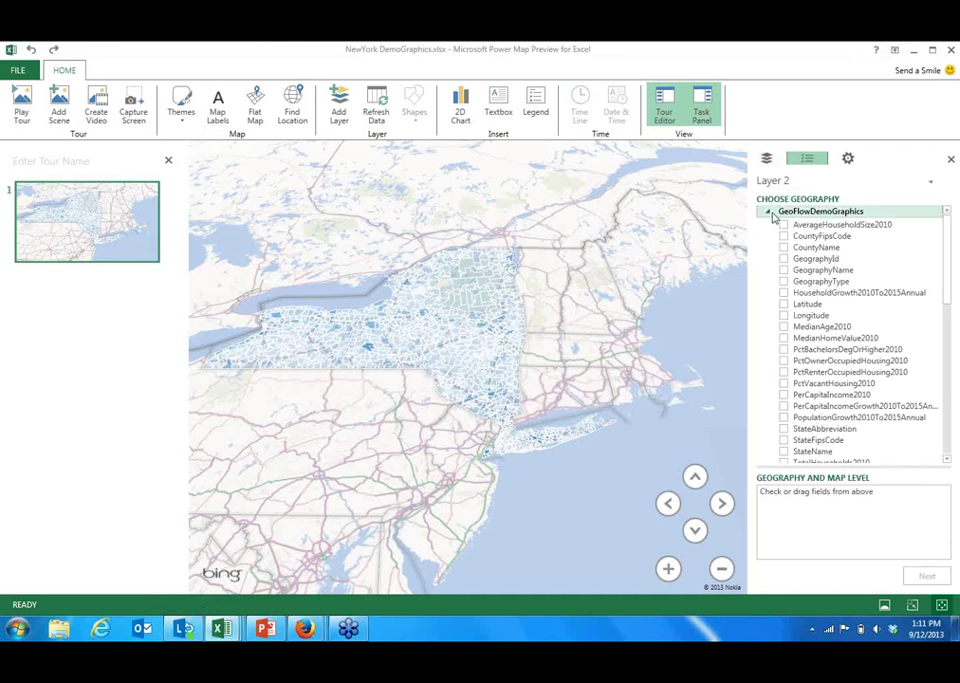
click(769, 212)
click(769, 230)
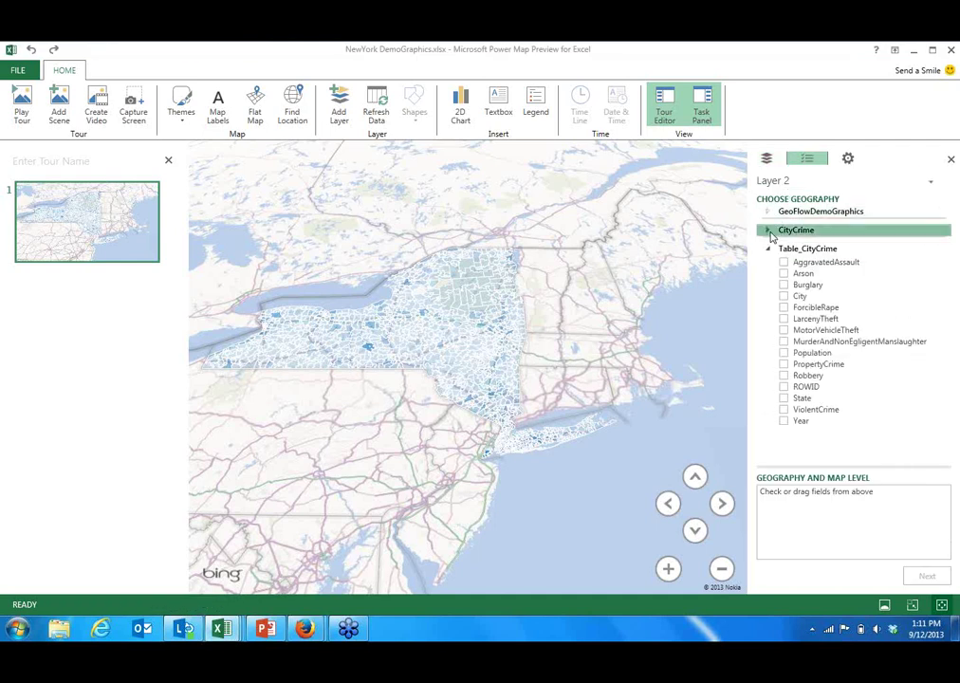
click(768, 230)
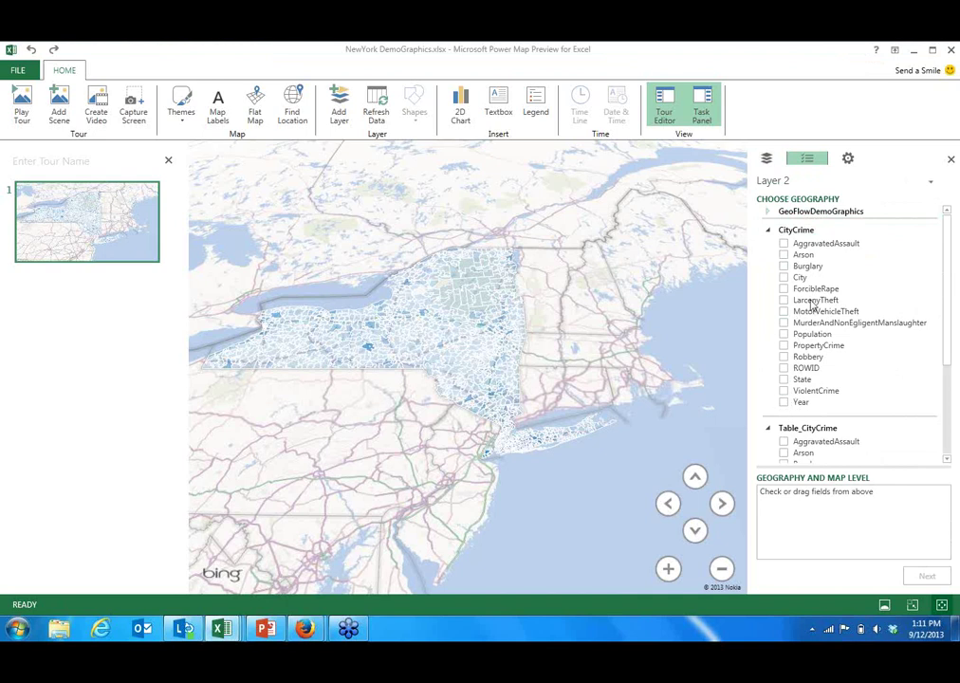
click(784, 277)
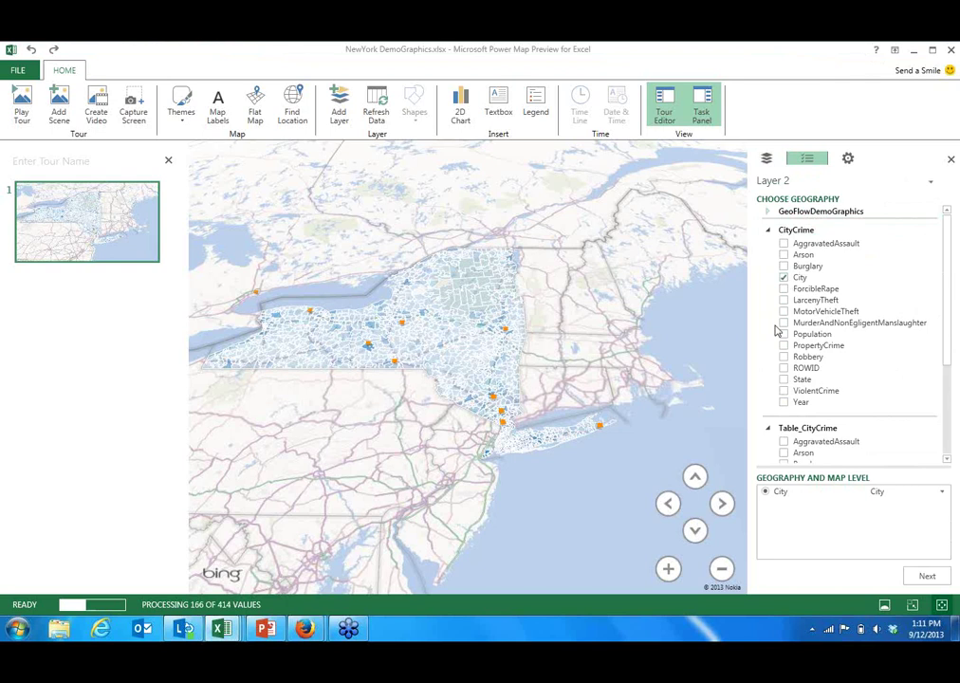
click(784, 379)
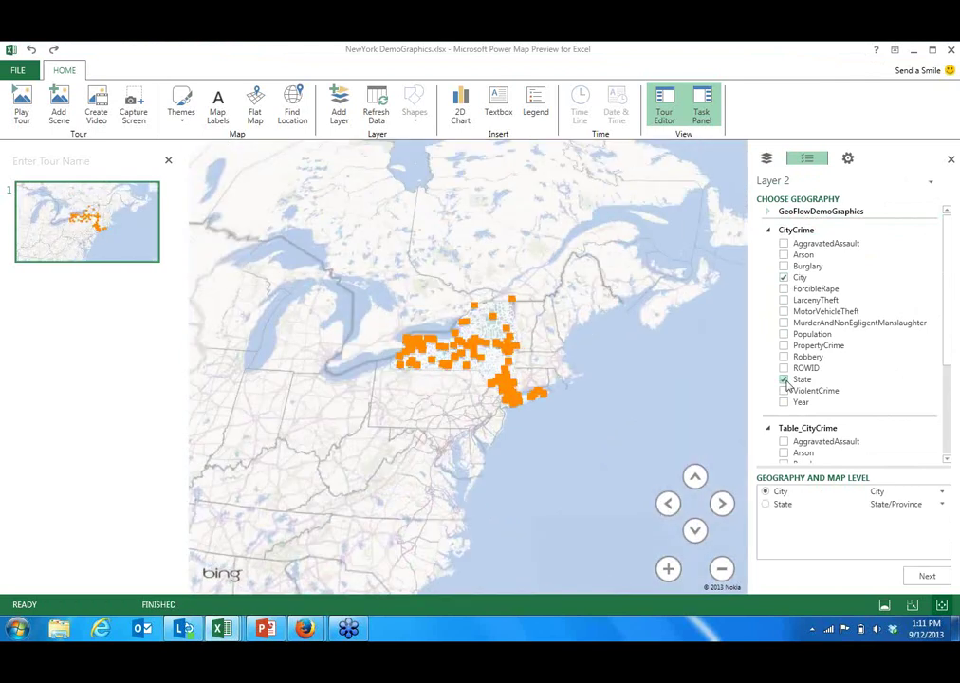
- Try mapping Layer 2 by City alone, check the cities plotted across western North America, and restore the State field
click(784, 379)
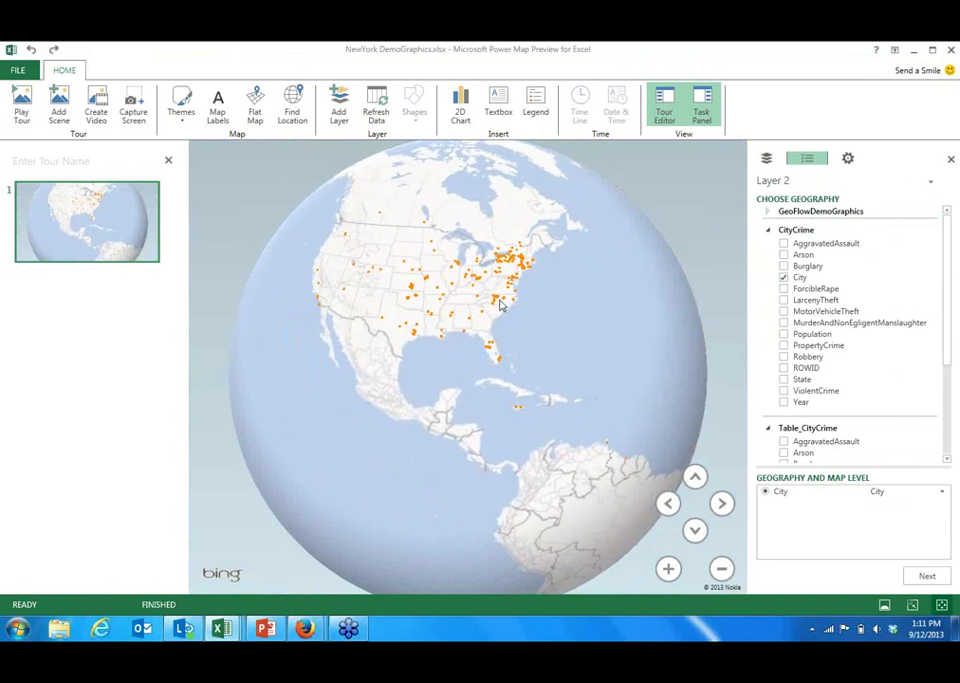
scroll(455, 292, up, 3)
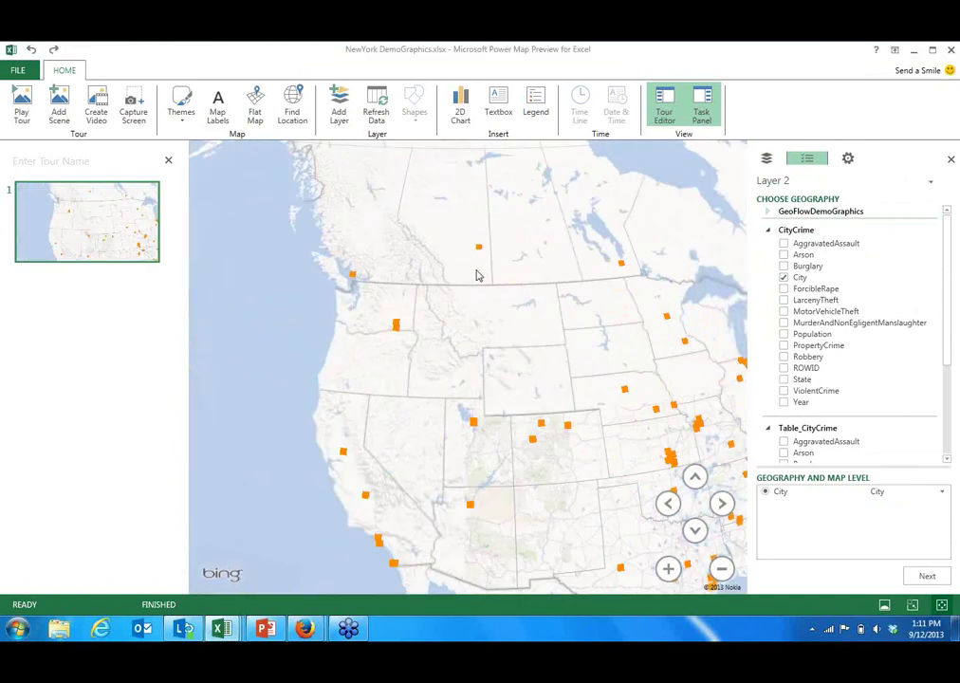
mouse_move(483, 242)
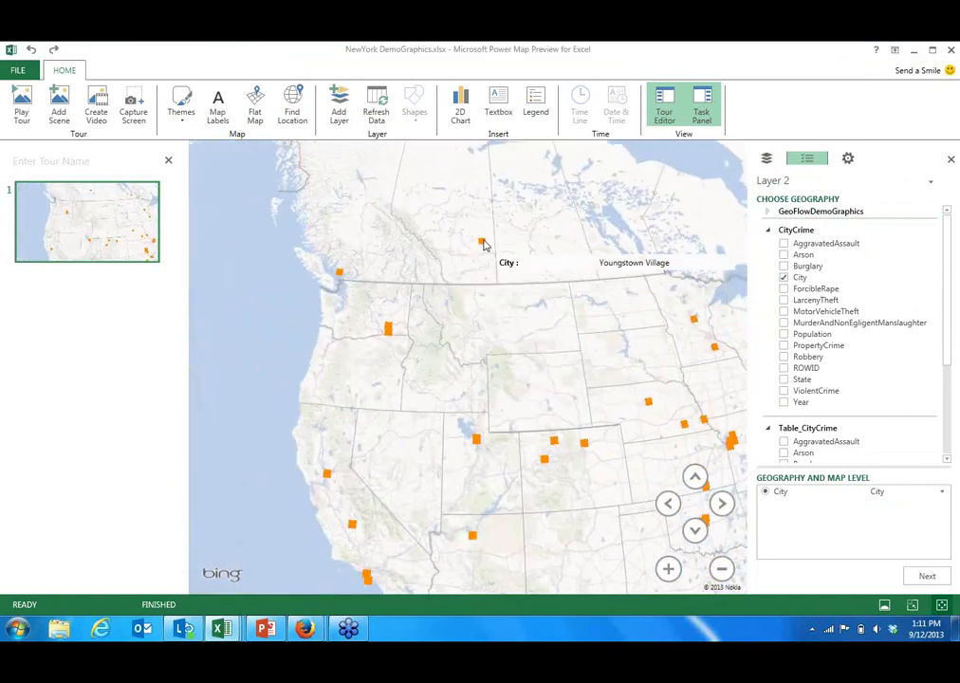
mouse_move(389, 335)
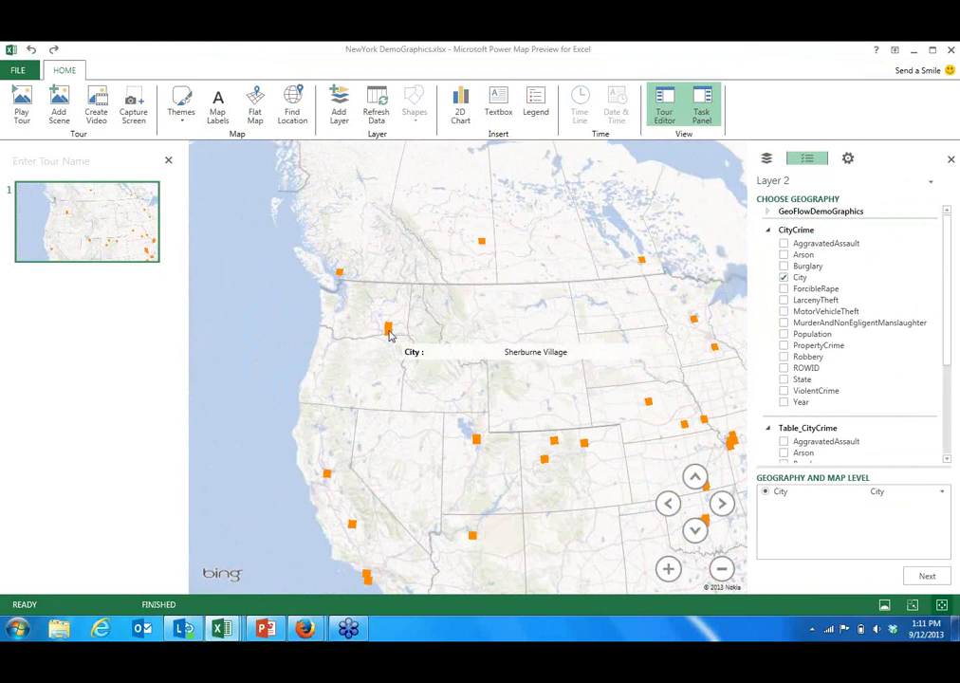
click(784, 379)
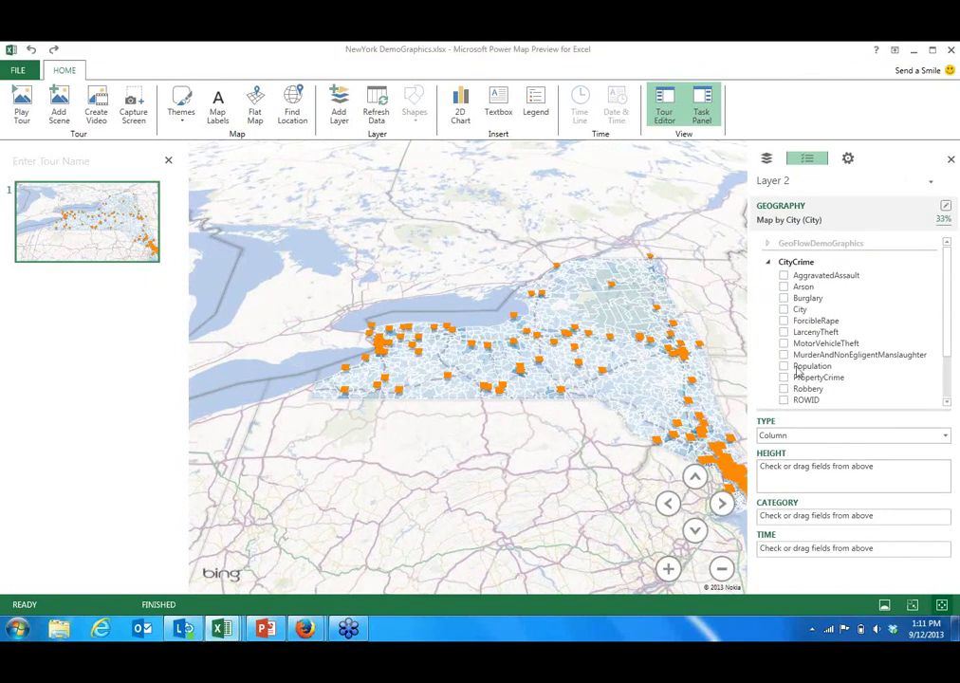
- Plot Burglary and AggravatedAssault as the column heights of Layer 2
click(784, 298)
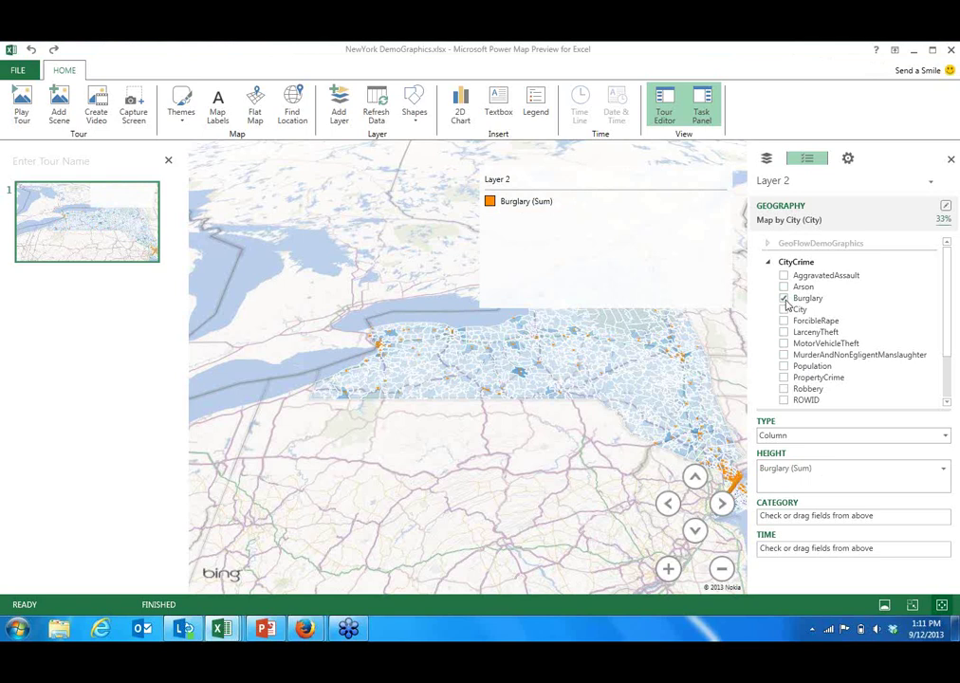
click(784, 275)
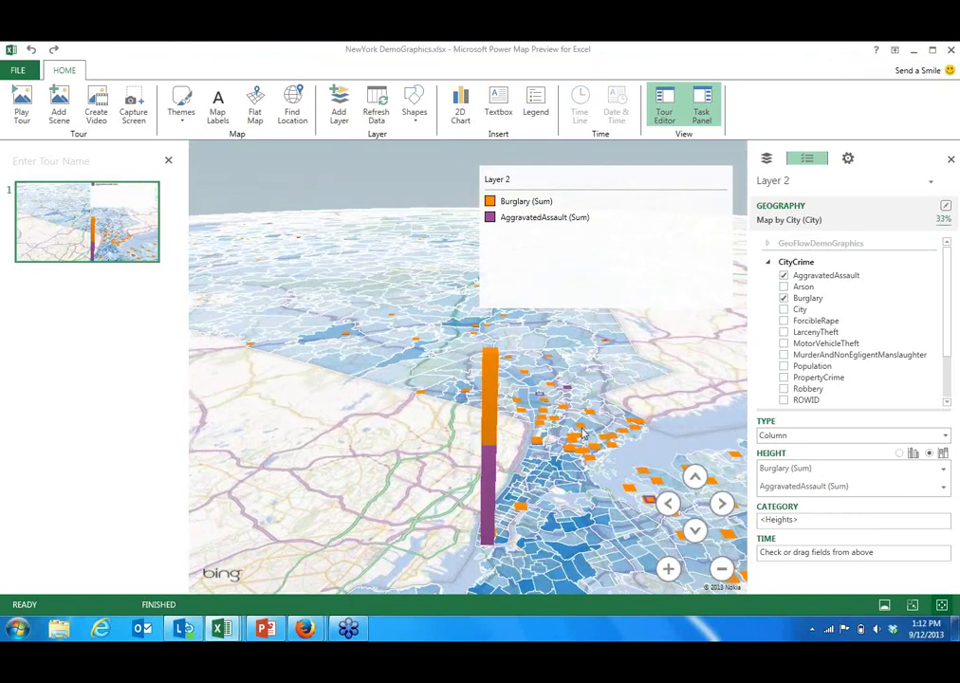
- Examine the burglary and aggravated assault columns against the population shading around New York City and across upstate New York
scroll(570, 403, down, 3)
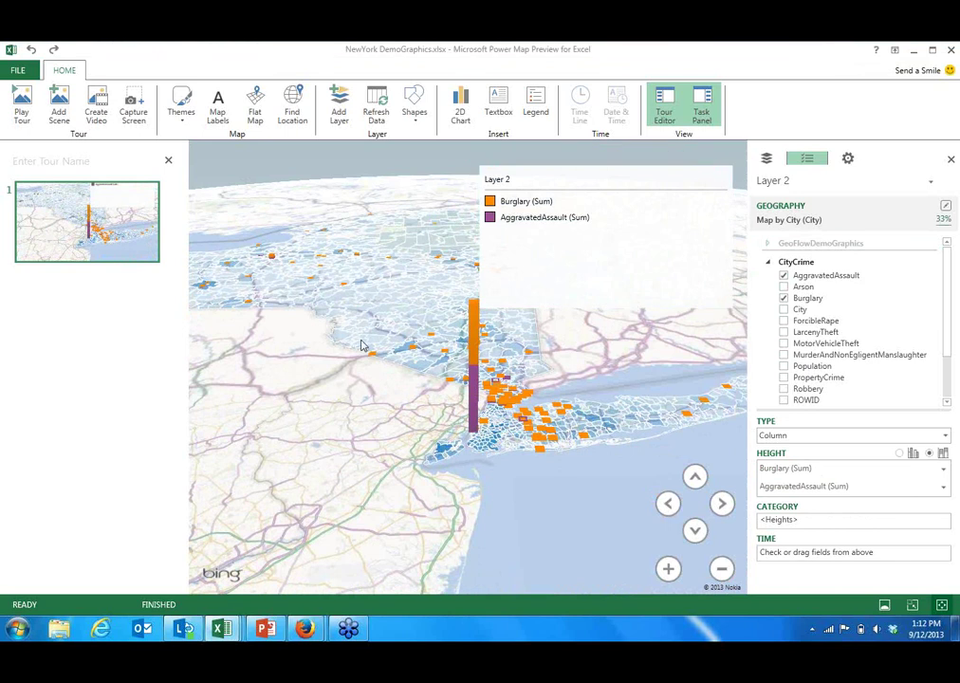
scroll(360, 346, up, 5)
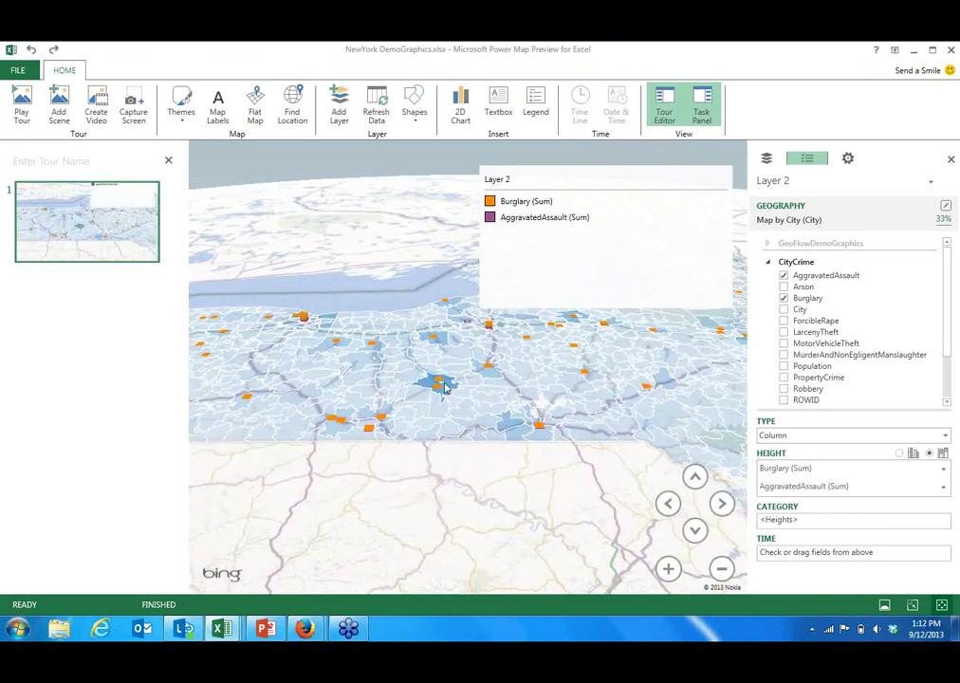
drag(444, 387, 313, 328)
drag(446, 392, 316, 326)
drag(414, 372, 313, 325)
drag(370, 384, 328, 331)
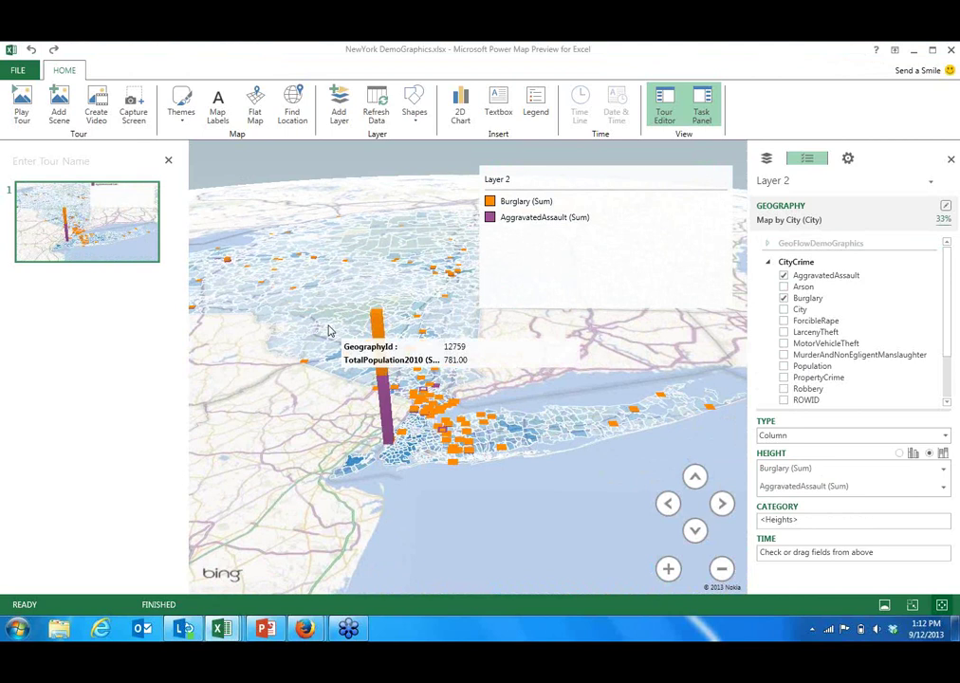
drag(257, 318, 615, 512)
scroll(380, 380, down, 3)
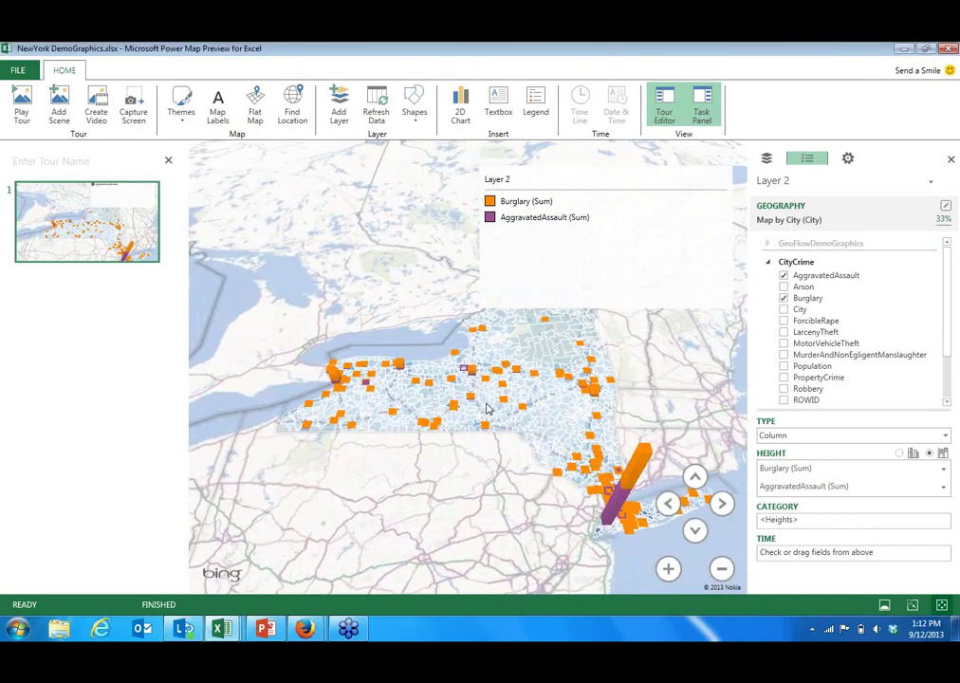
scroll(489, 407, up, 5)
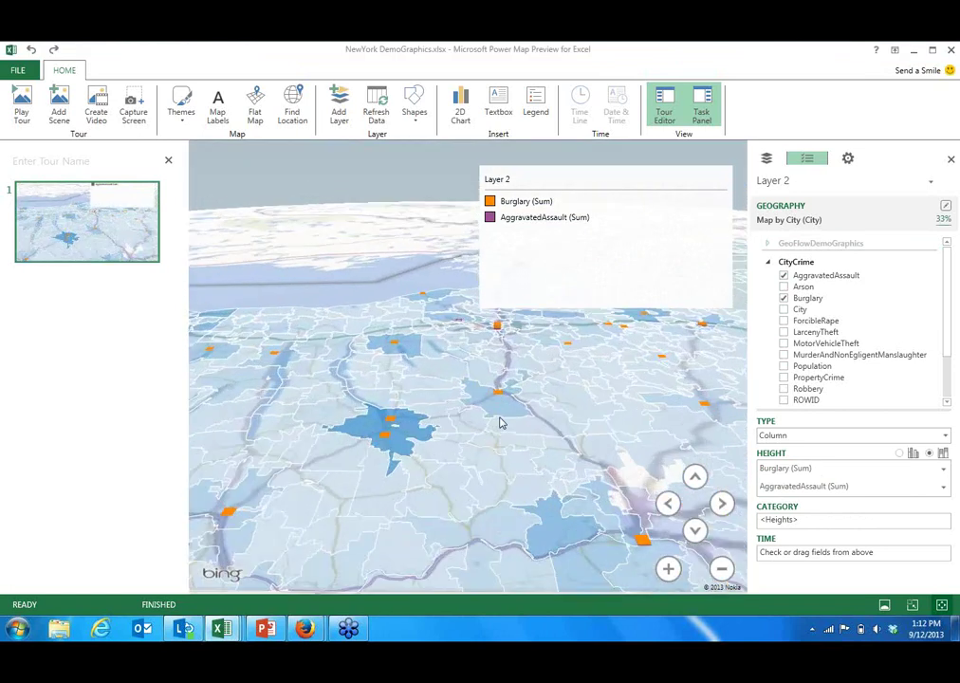
mouse_move(508, 439)
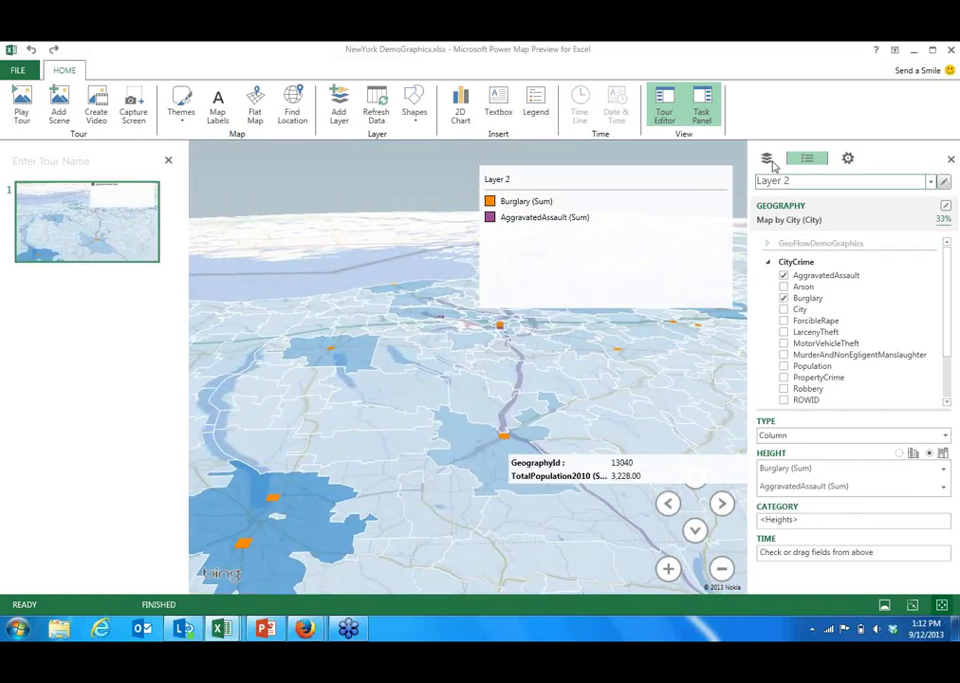
- Turn off the display of zero values for Layer 2 and bring up the list of layers
click(849, 159)
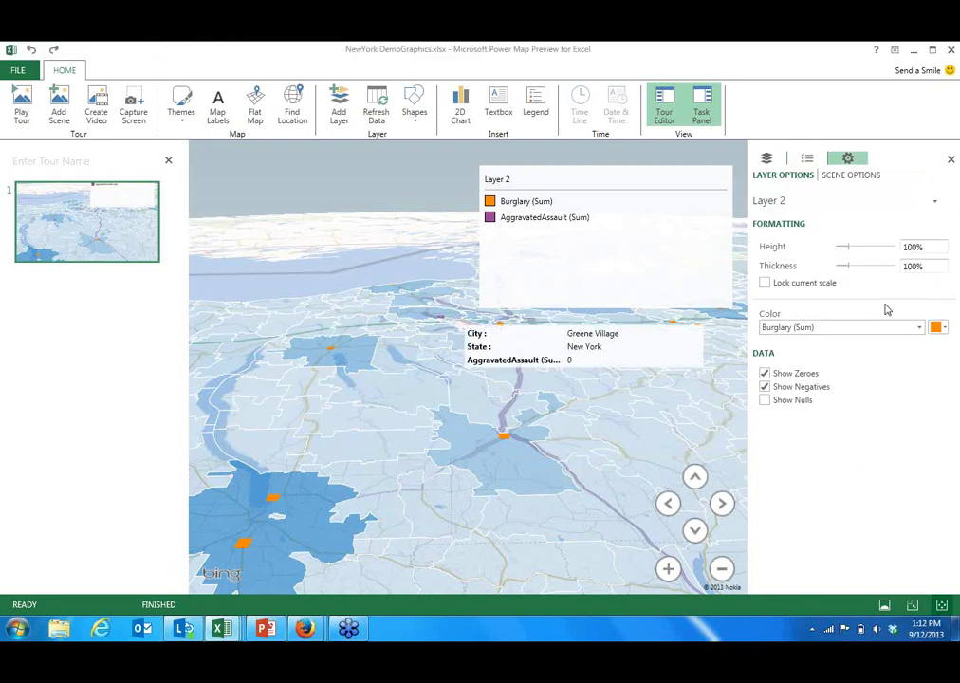
click(770, 374)
click(766, 158)
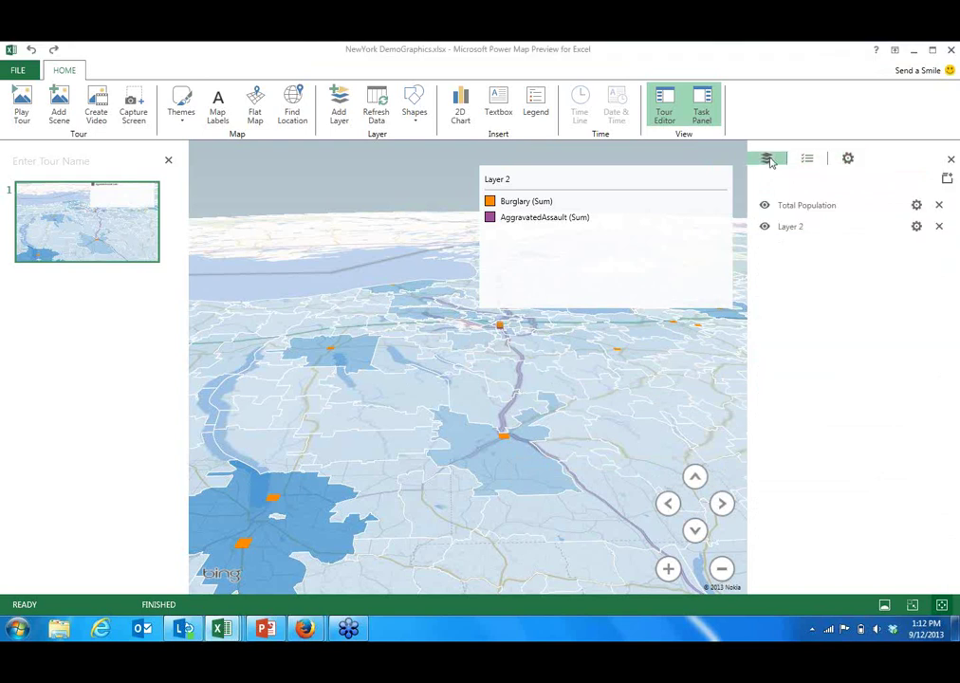